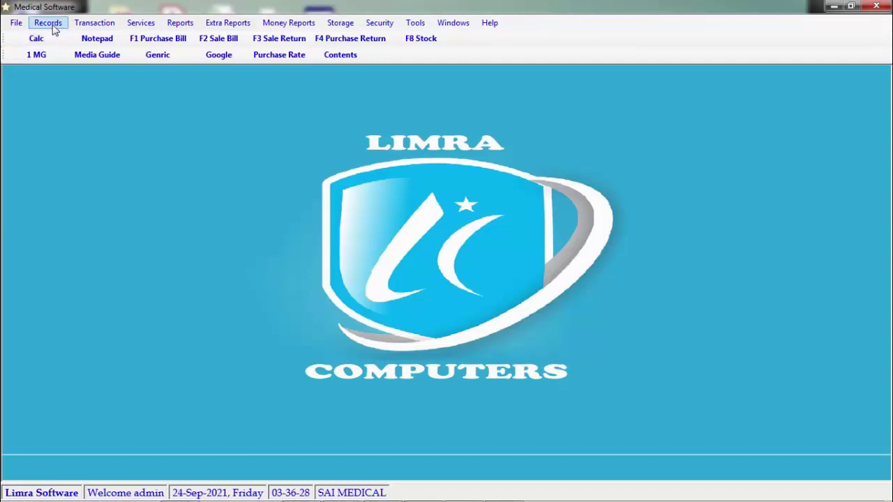
# Step: Open the Medicine Master form from Records and view its table of saved medicines
pyautogui.click(51, 23)
pyautogui.click(106, 85)
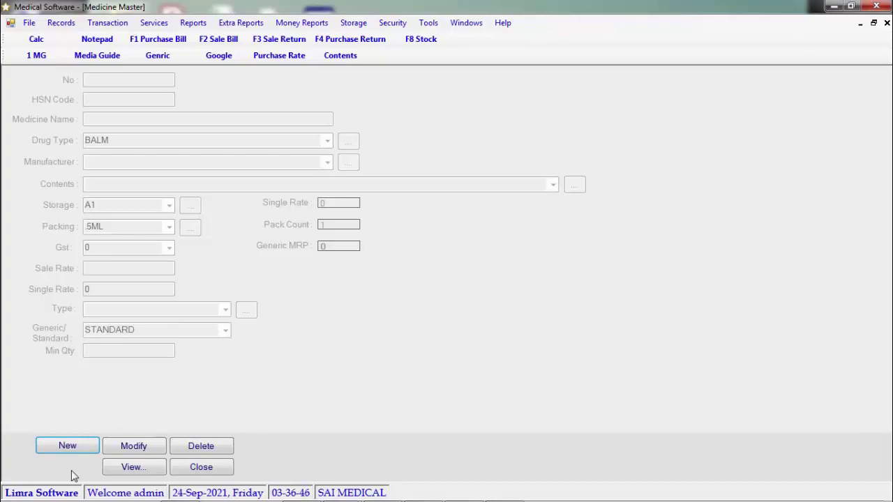
pyautogui.click(162, 472)
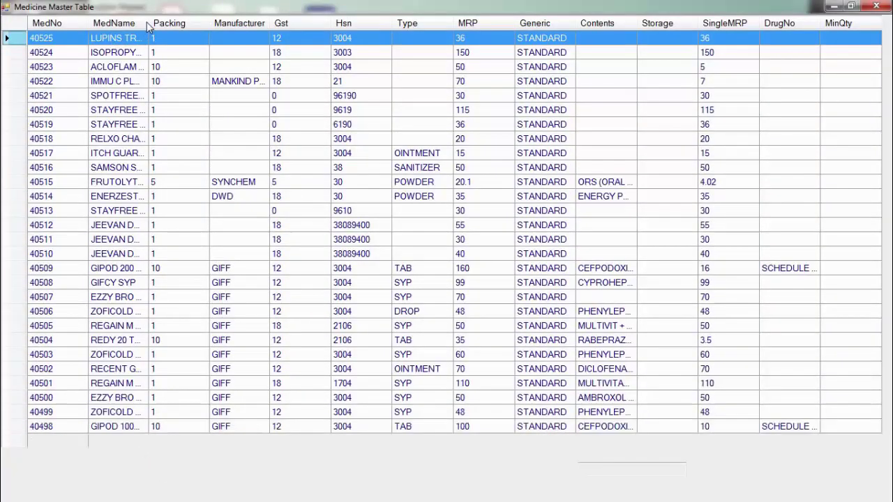
# Step: Widen the MedName column and filter the medicine table by 'GI'
pyautogui.moveTo(147, 23); pyautogui.dragTo(222, 25)
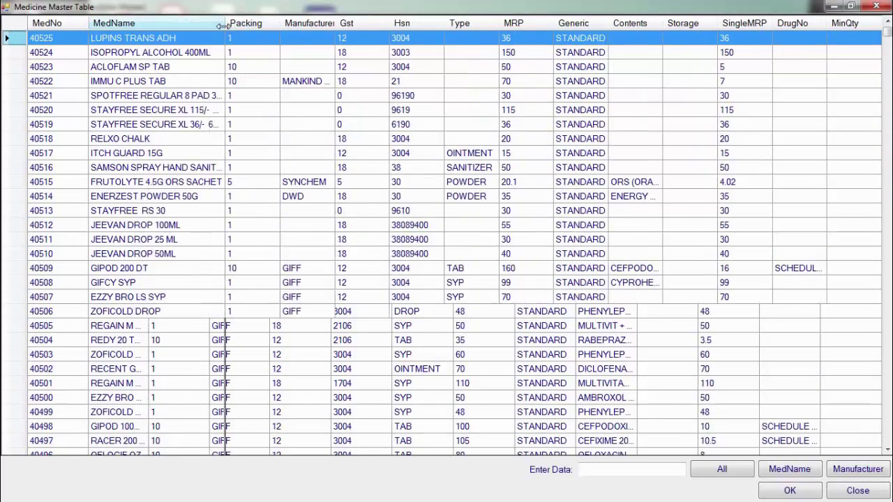
pyautogui.doubleClick(222, 26)
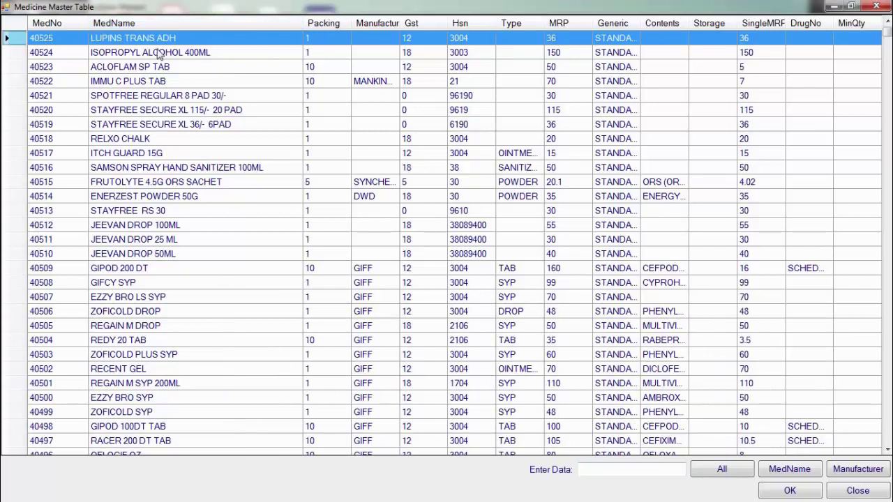
pyautogui.click(642, 471)
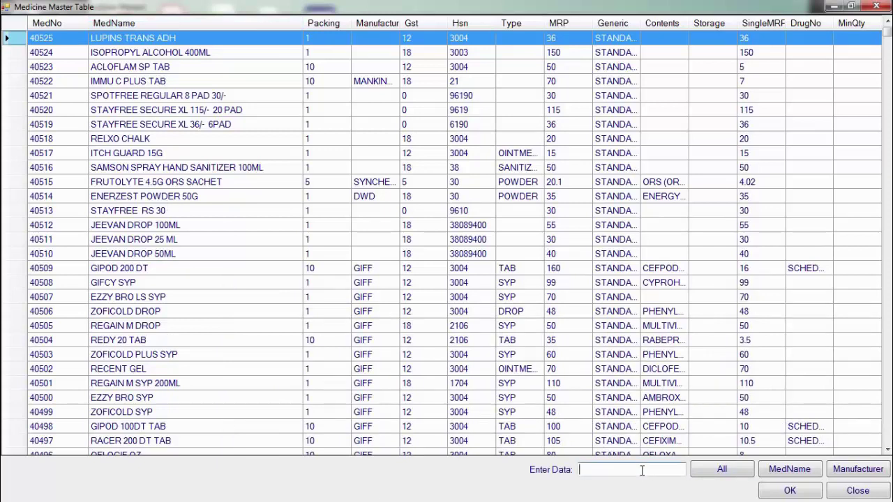
pyautogui.write('GI')
pyautogui.click(801, 475)
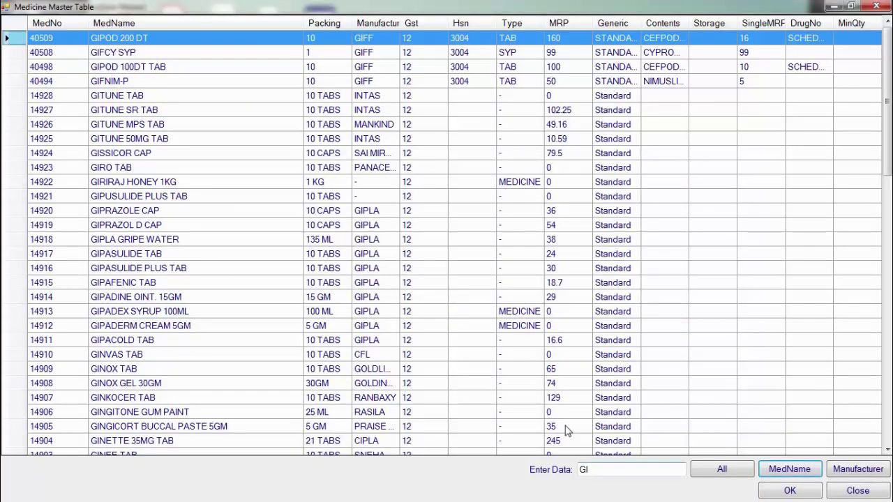
# Step: Narrow the filter to 'GIT' and load GITUNE SR TAB into the form
pyautogui.click(618, 471)
pyautogui.write('T')
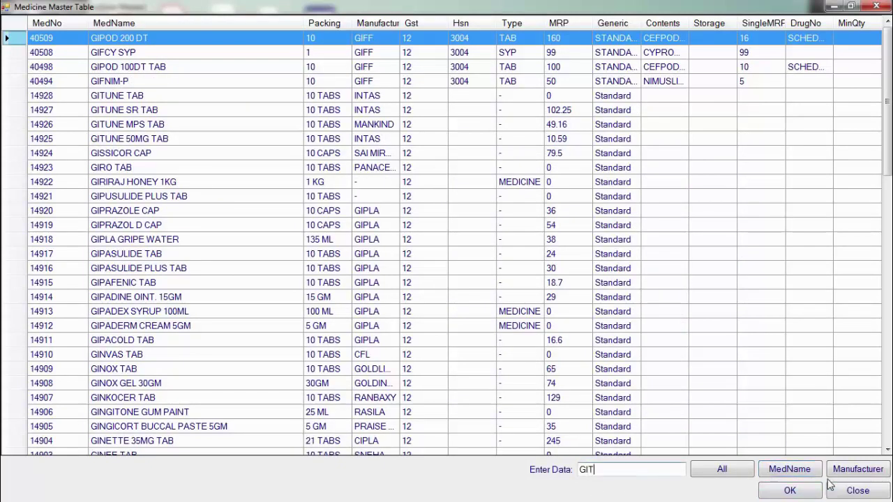
pyautogui.click(809, 476)
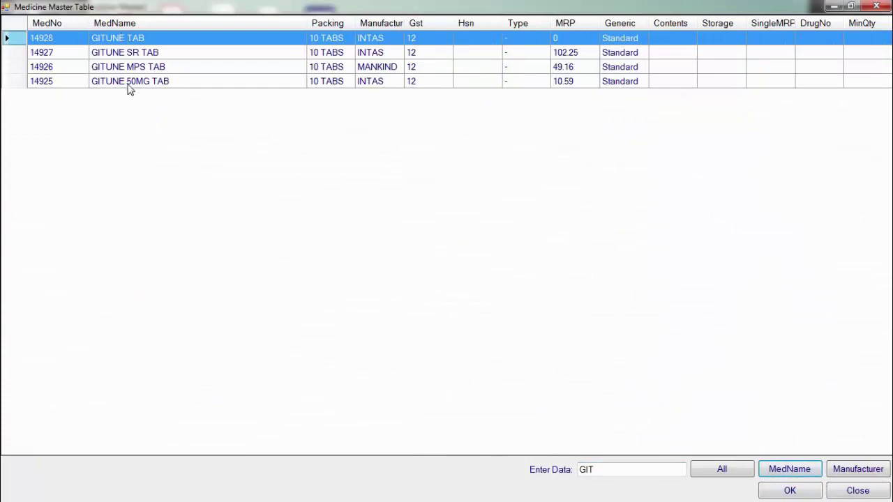
pyautogui.click(326, 56)
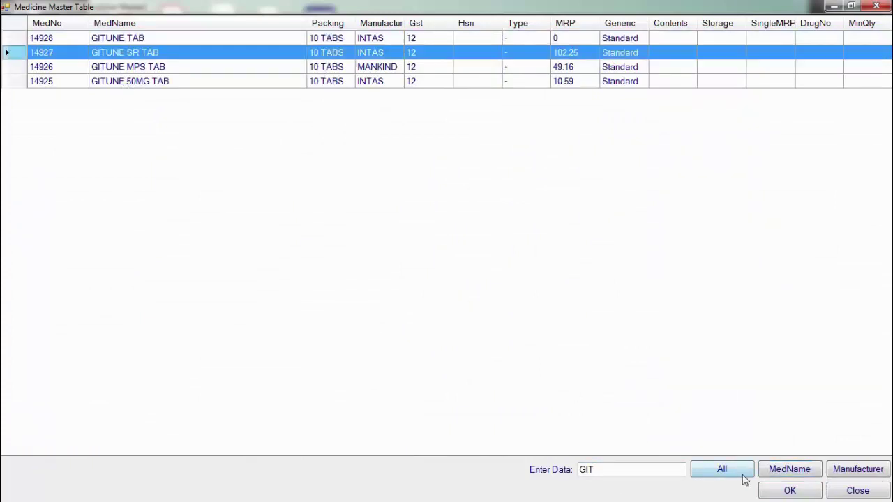
pyautogui.click(787, 491)
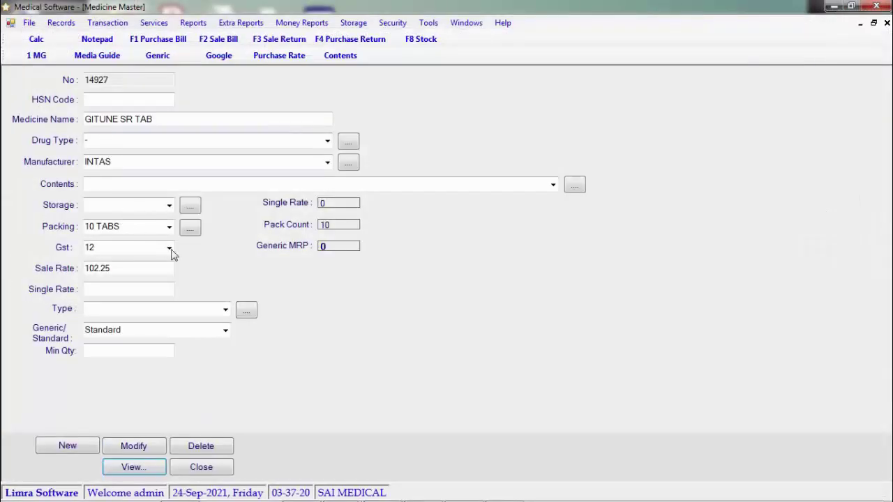
# Step: Type PAR in Contents, then clear the form for a fresh medicine entry
pyautogui.click(132, 184)
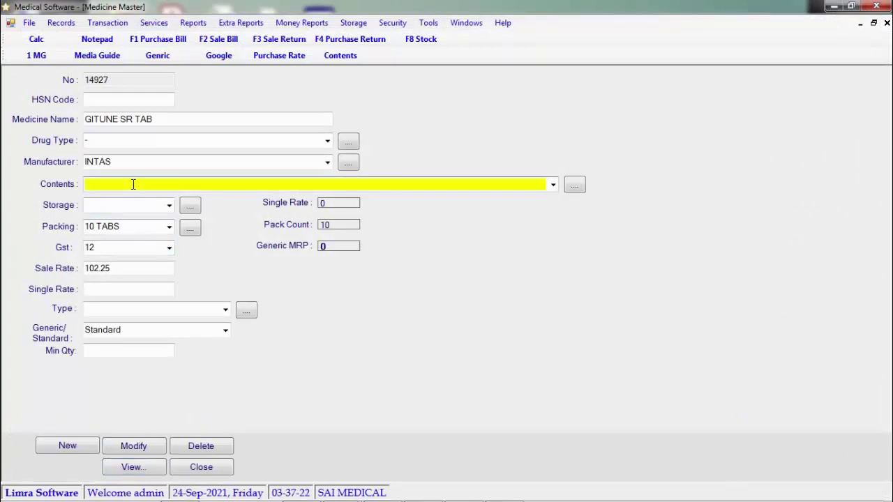
pyautogui.write('PAR')
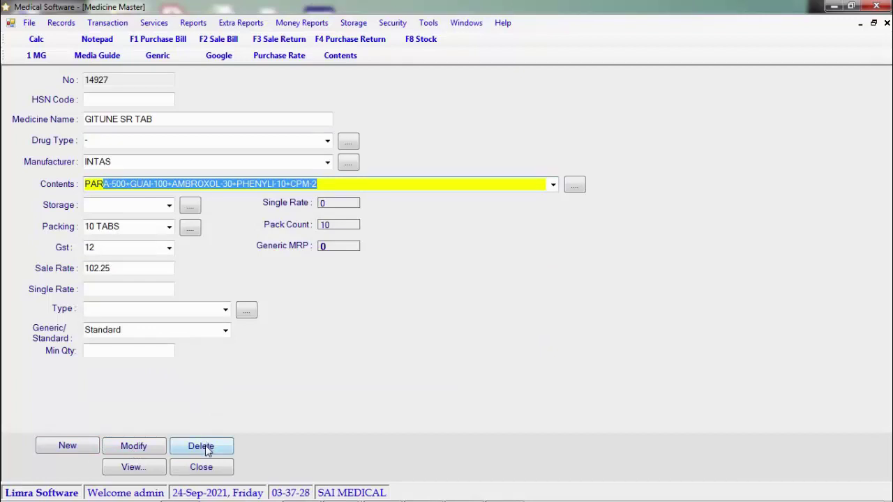
pyautogui.click(84, 449)
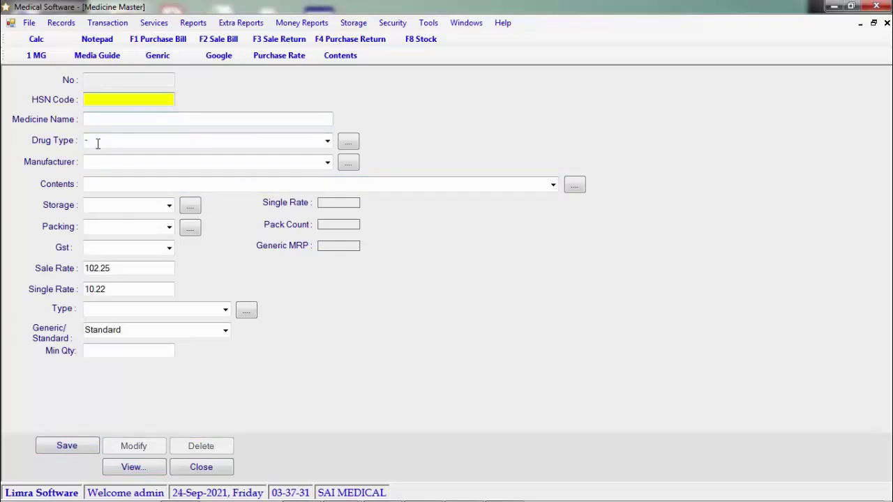
# Step: Browse the Drug Type, Manufacturer, Contents, Storage and Packing lists without choosing anything
pyautogui.click(122, 119)
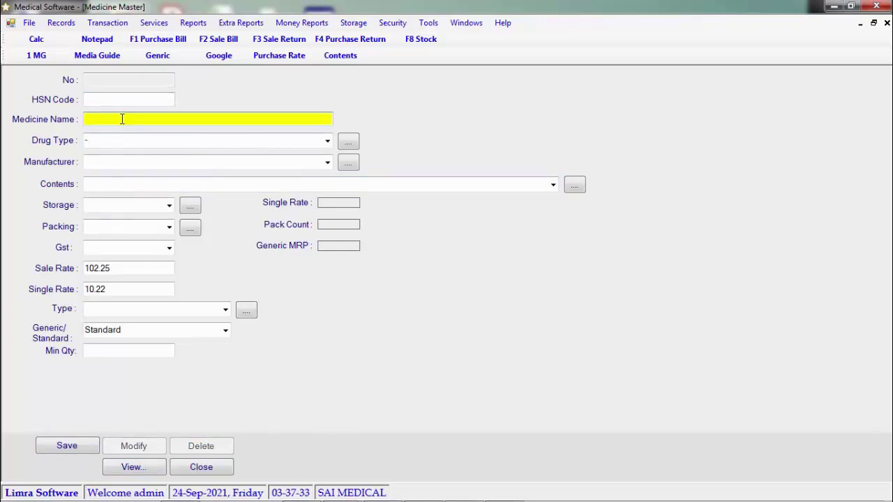
pyautogui.click(328, 141)
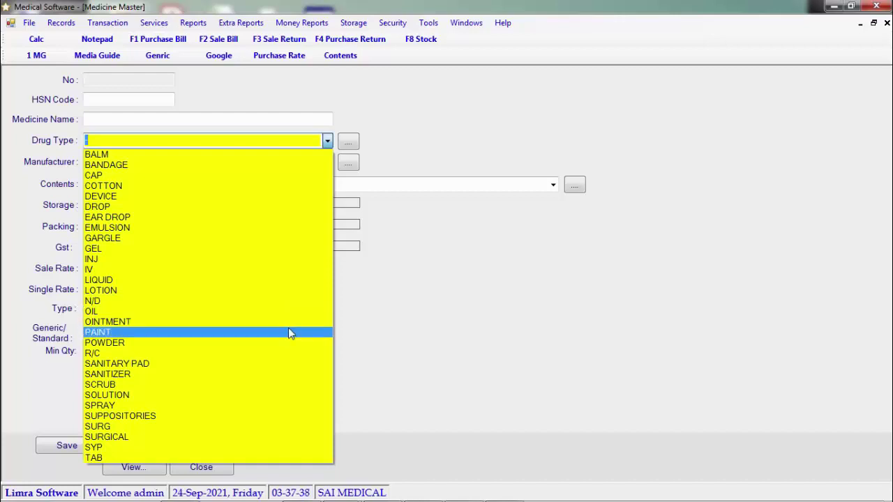
pyautogui.click(461, 312)
pyautogui.click(327, 163)
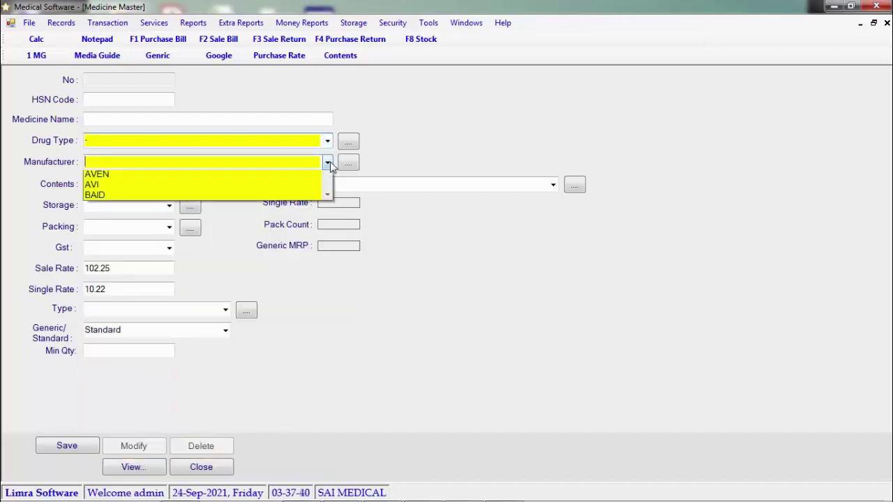
pyautogui.click(329, 165)
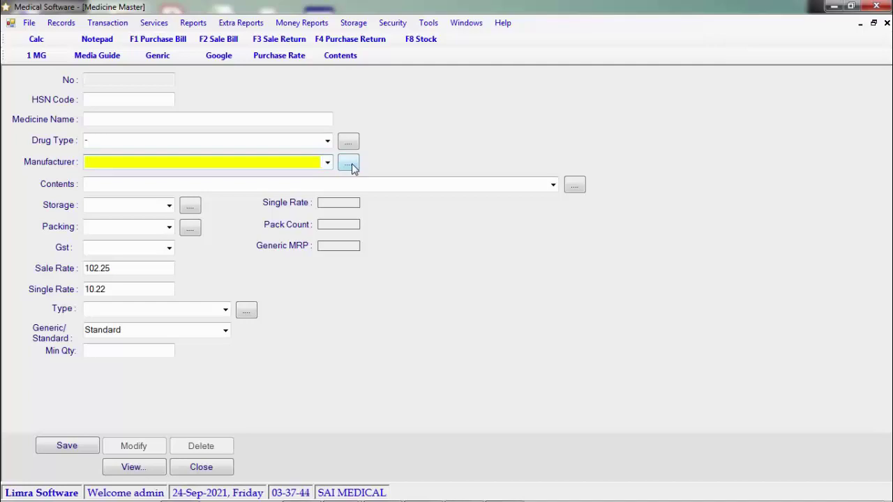
pyautogui.click(552, 187)
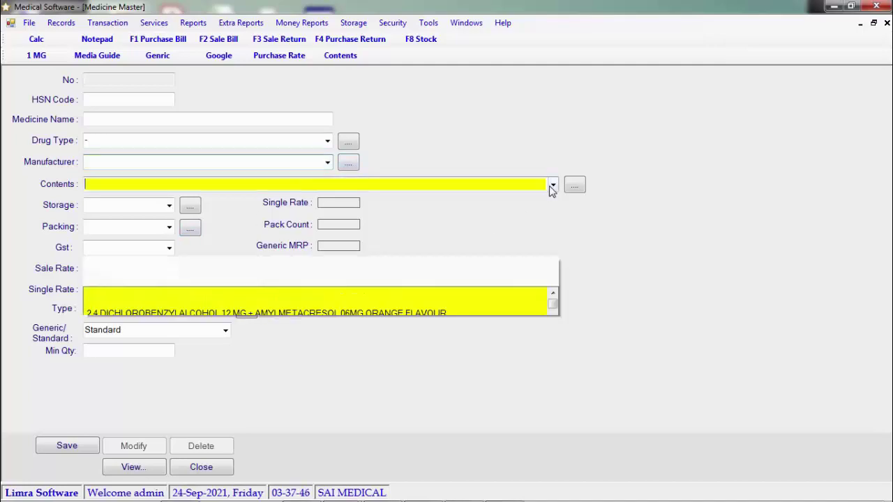
pyautogui.click(634, 201)
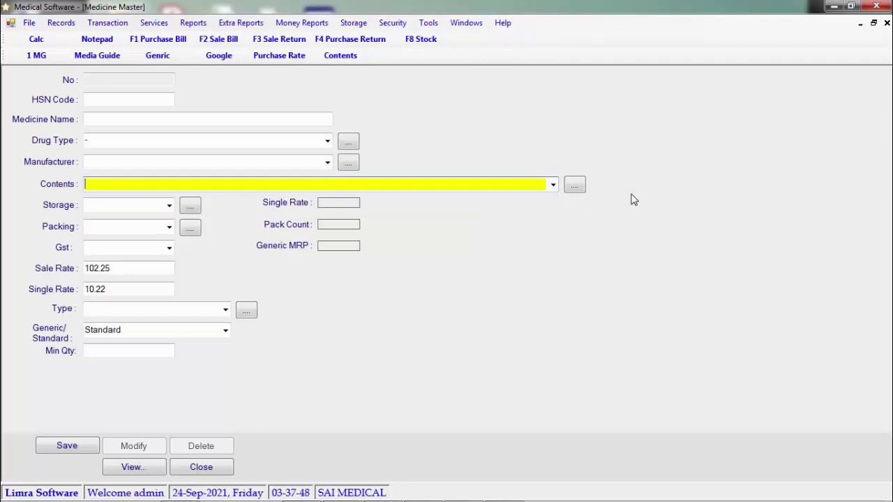
pyautogui.click(169, 206)
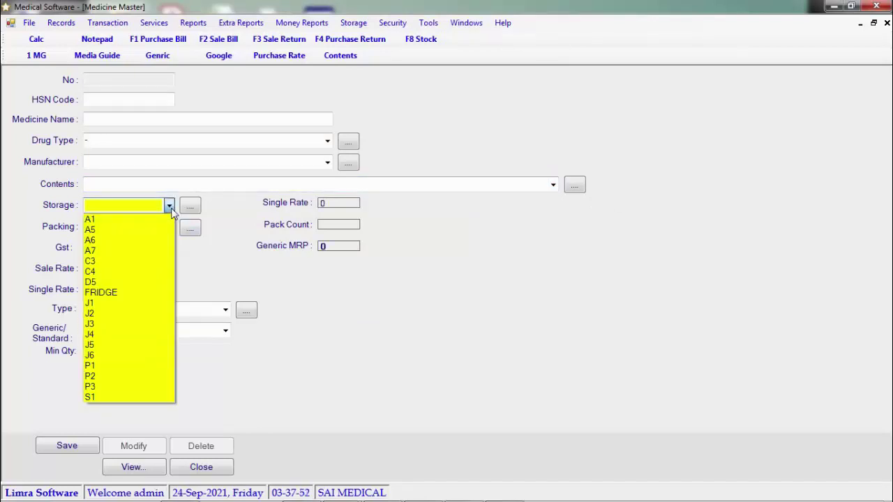
pyautogui.click(172, 232)
pyautogui.click(169, 228)
pyautogui.click(221, 261)
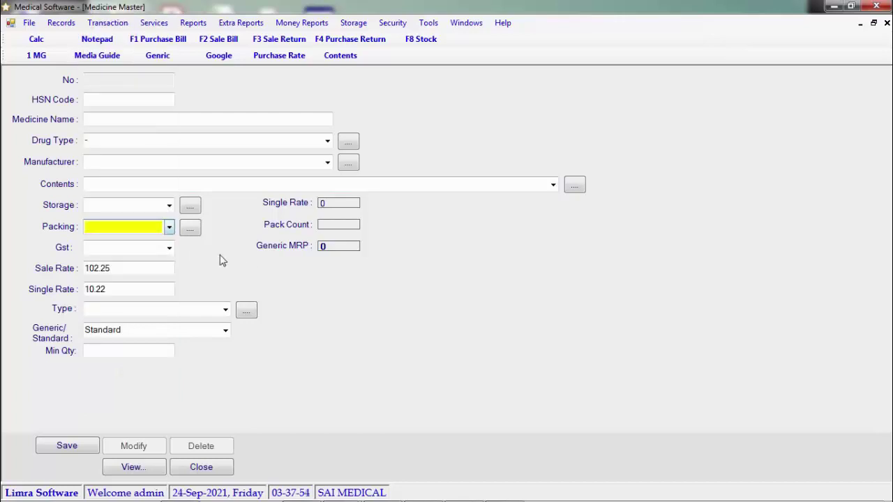
# Step: Set the medicine's Packing to 10 TABS from the suggestions
pyautogui.click(141, 229)
pyautogui.write('10')
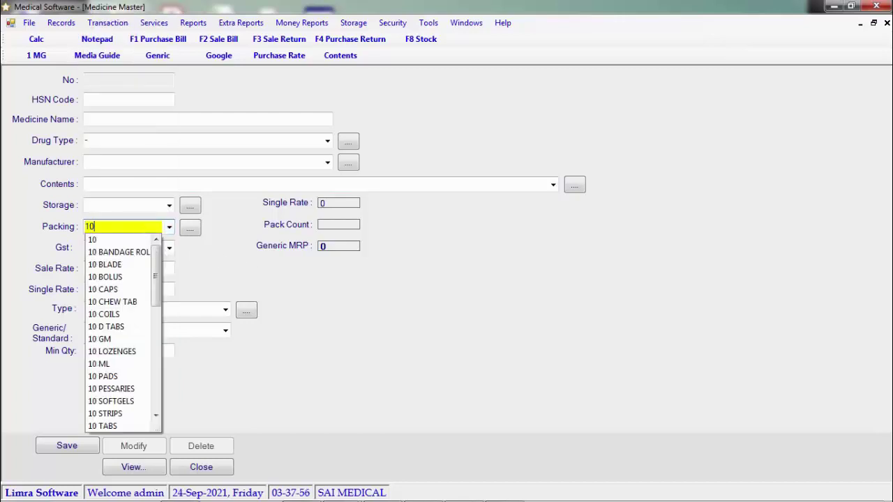
pyautogui.write(' TABS')
pyautogui.press('Down')
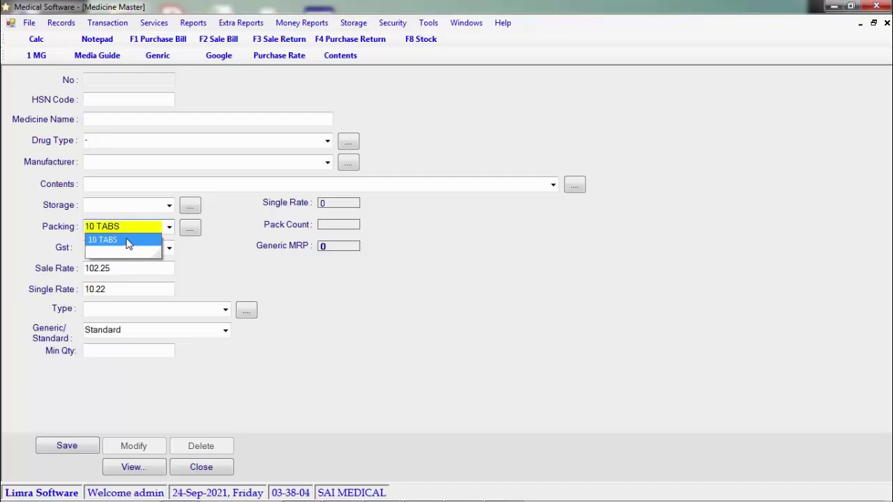
pyautogui.press('Return')
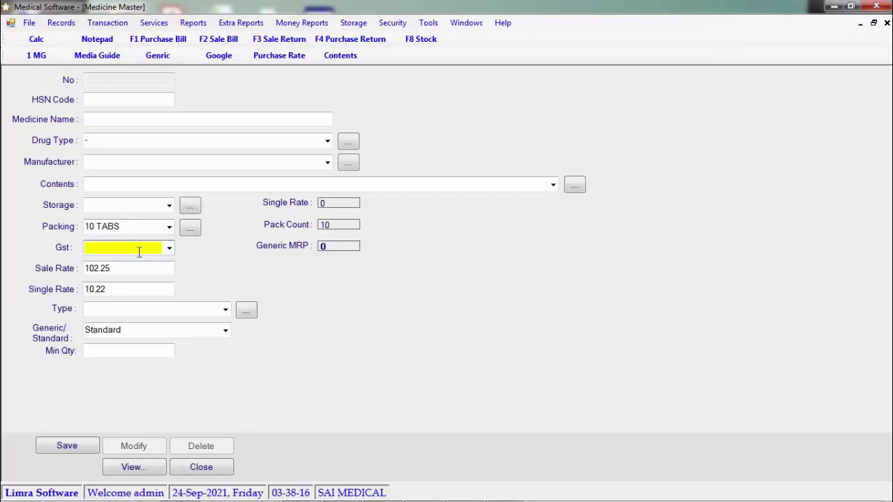
# Step: Mark the medicine STANDARD with type SCHEDULE H1, then close the Medicine Master form
pyautogui.click(227, 332)
pyautogui.click(227, 312)
pyautogui.click(227, 311)
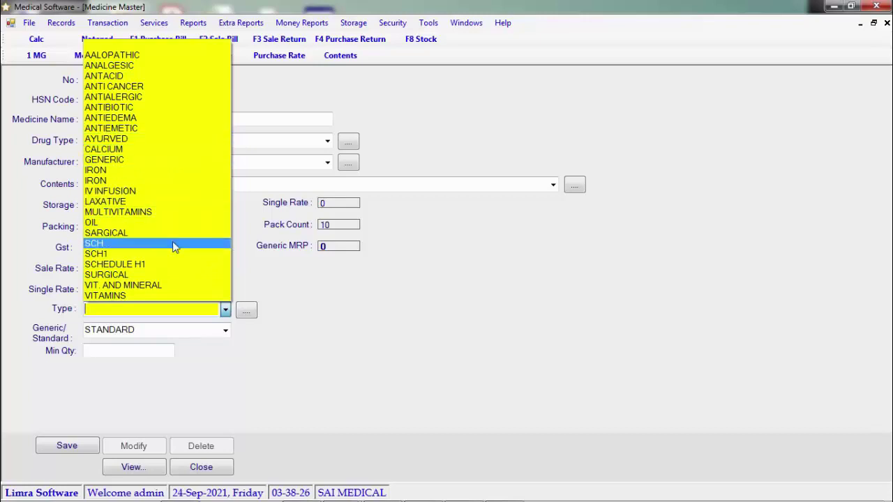
pyautogui.click(177, 267)
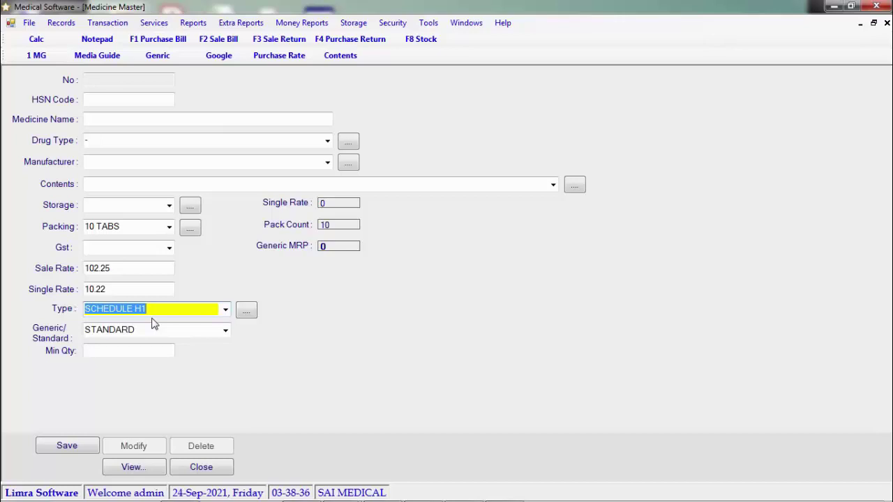
pyautogui.click(150, 348)
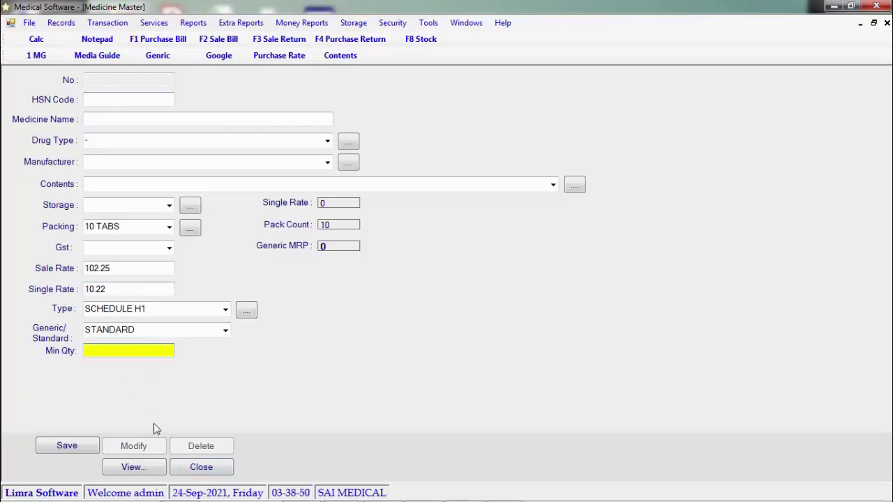
pyautogui.click(203, 473)
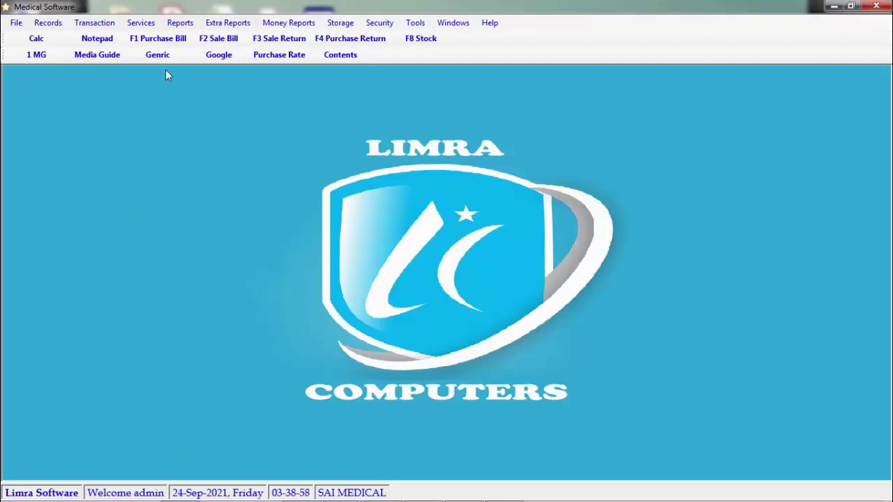
# Step: Start a new Physical Stock entry from Services for AFEMAC TAB
pyautogui.click(140, 23)
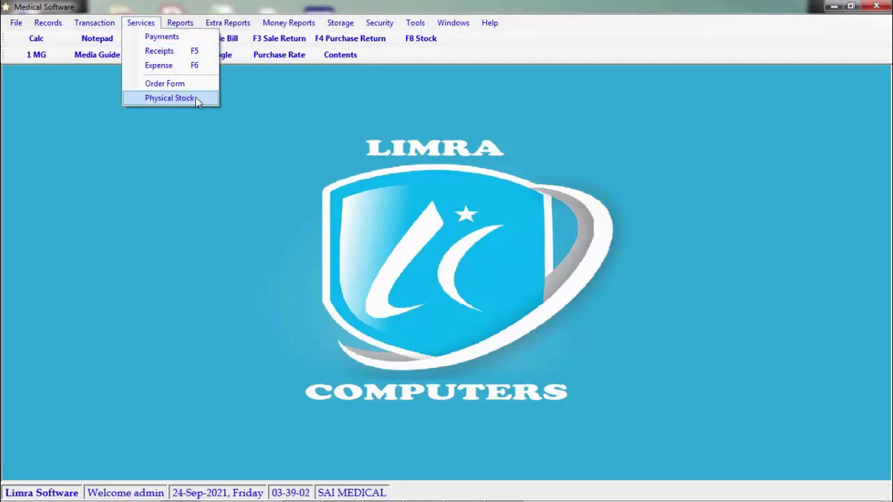
pyautogui.click(170, 97)
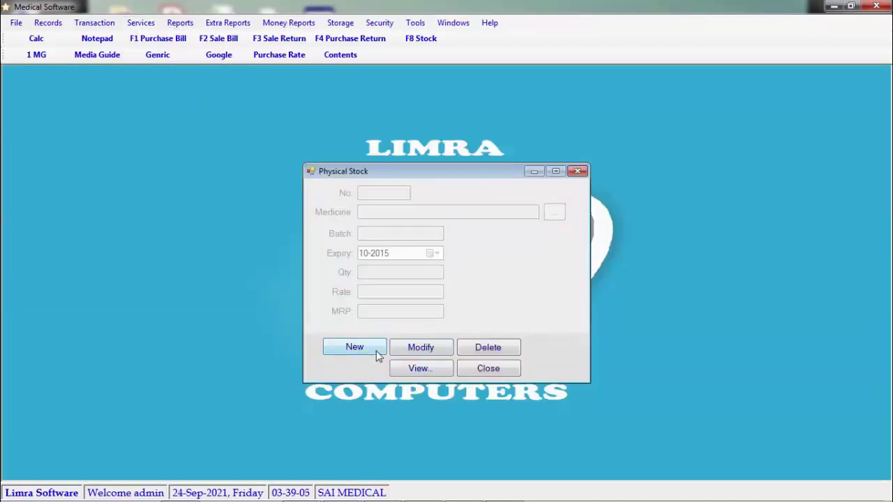
pyautogui.click(375, 353)
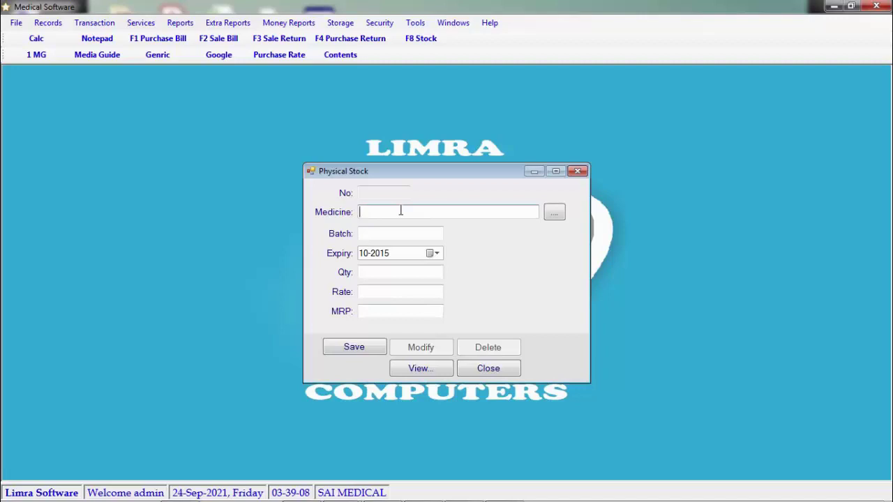
pyautogui.write('Af')
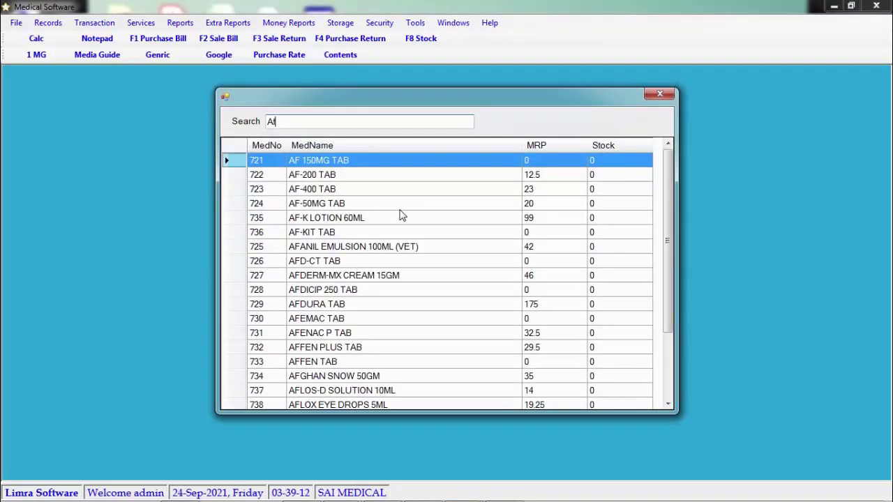
pyautogui.write('em')
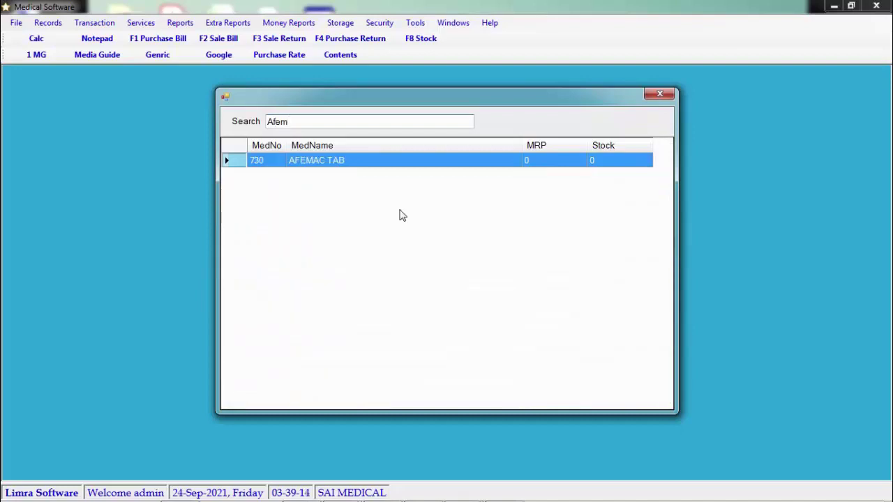
pyautogui.press('Return')
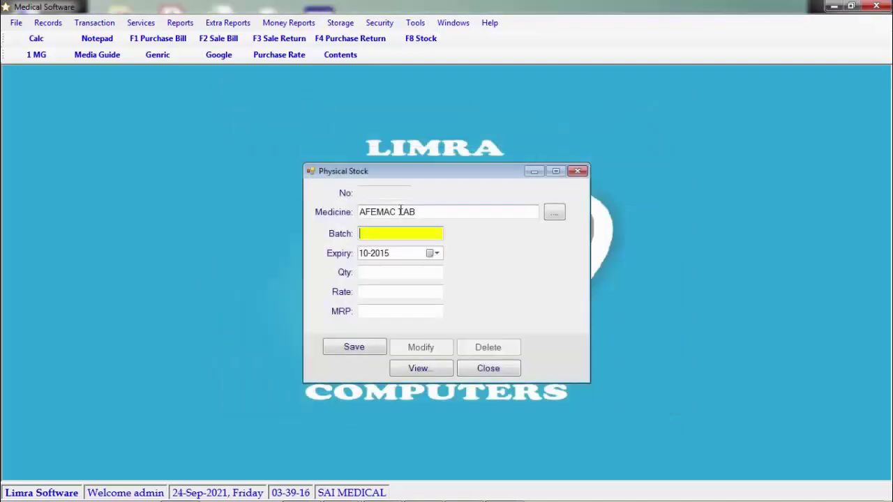
# Step: Enter batch ABC123, expiry 02-2023, qty 10.5, rate 45, MRP 90 and save
pyautogui.write('ABC123')
pyautogui.press('Return')
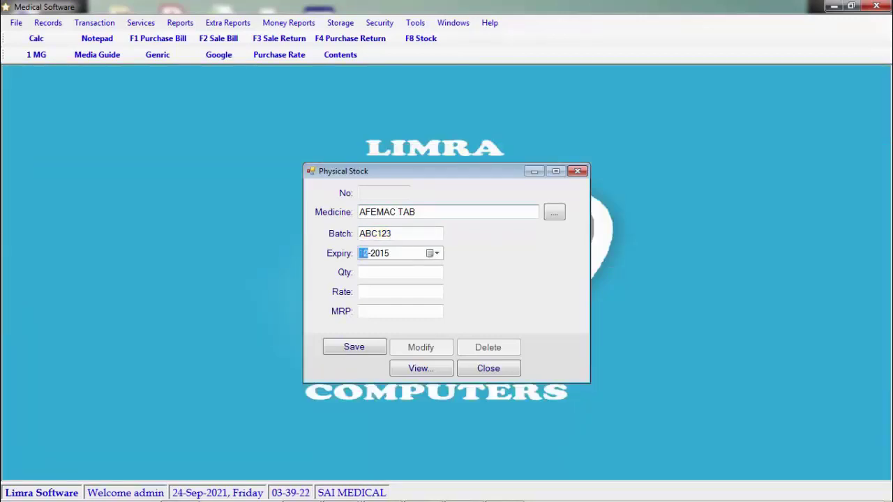
pyautogui.write('02-')
pyautogui.write('202')
pyautogui.write('3')
pyautogui.press('Return')
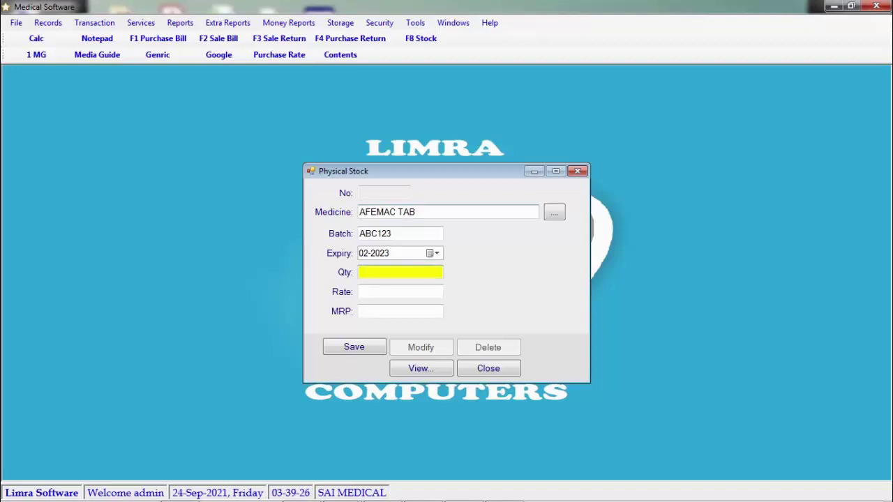
pyautogui.write('1')
pyautogui.write('0.5')
pyautogui.press('BackSpace')
pyautogui.press('BackSpace')
pyautogui.write('.5')
pyautogui.press('Return')
pyautogui.write('45')
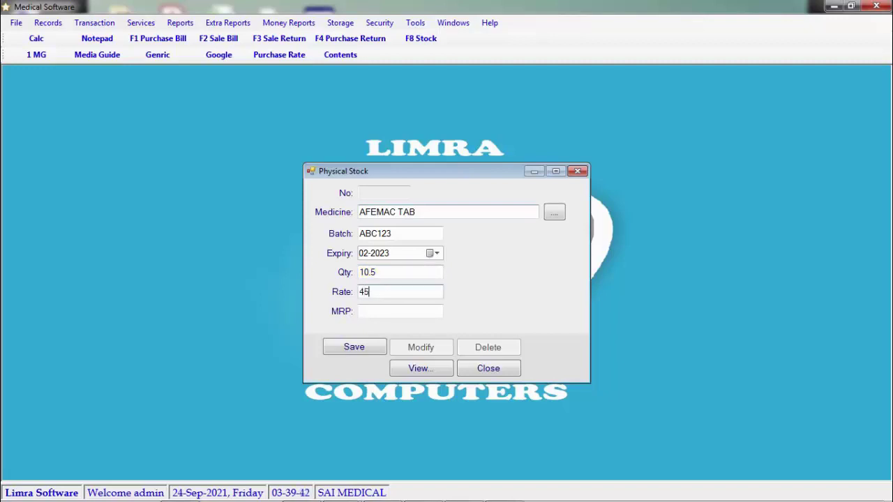
pyautogui.press('Return')
pyautogui.write('90')
pyautogui.press('Return')
pyautogui.press('Return')
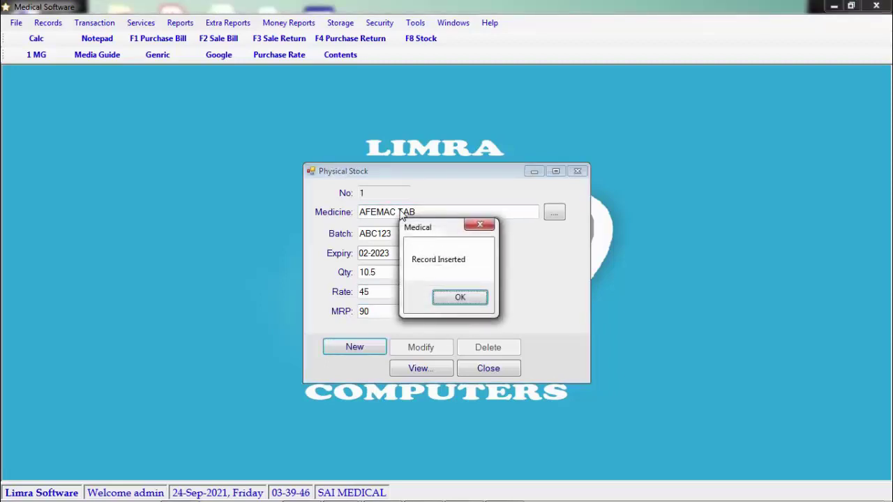
pyautogui.press('Return')
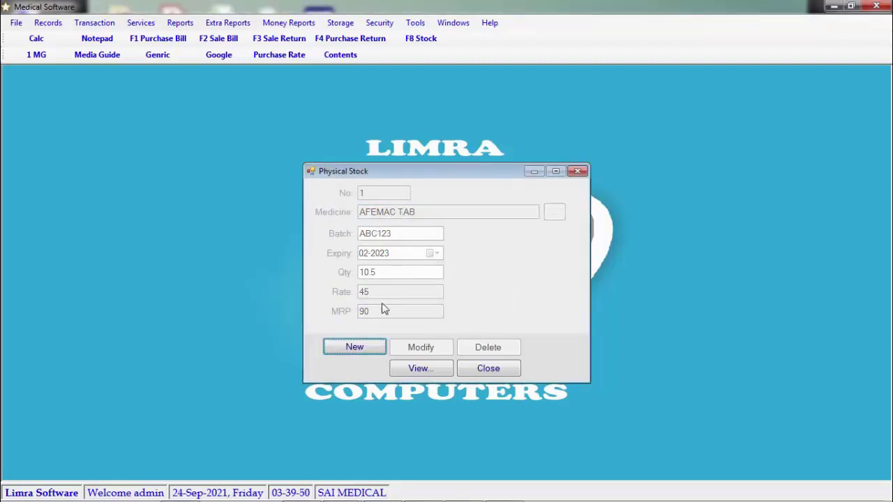
# Step: Load AFEMAC TAB stock record 1, change its MRP to 91, and close the stock form
pyautogui.click(435, 374)
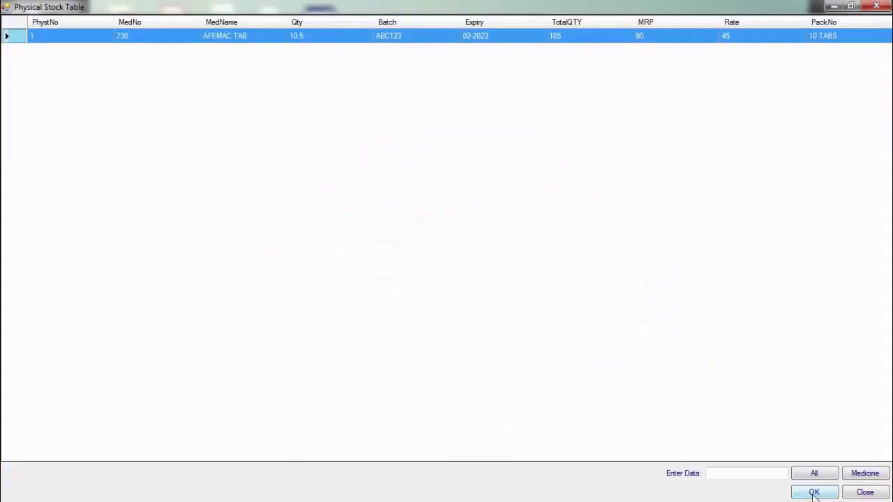
pyautogui.click(814, 492)
pyautogui.moveTo(394, 313); pyautogui.dragTo(366, 311)
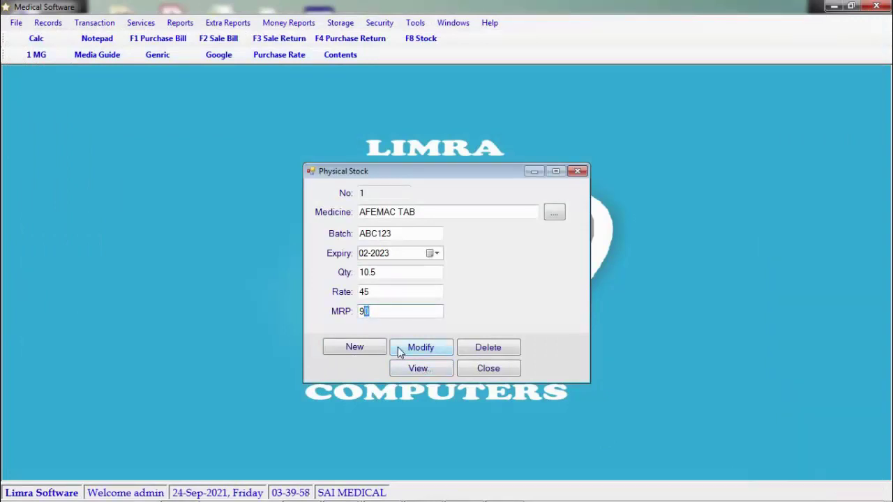
pyautogui.write('1')
pyautogui.click(437, 350)
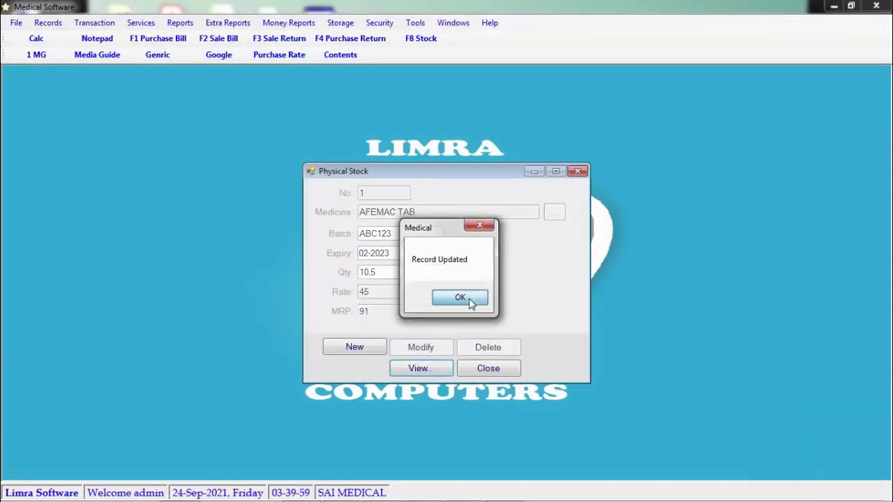
pyautogui.click(460, 300)
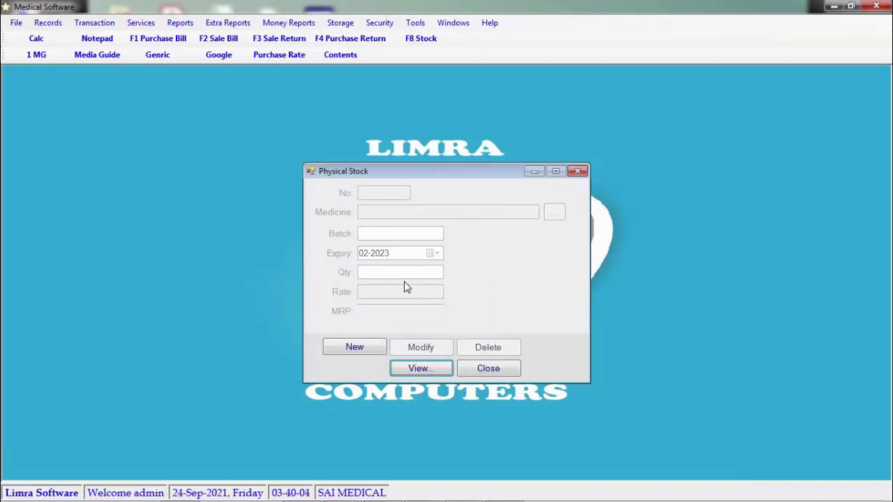
pyautogui.press('Escape')
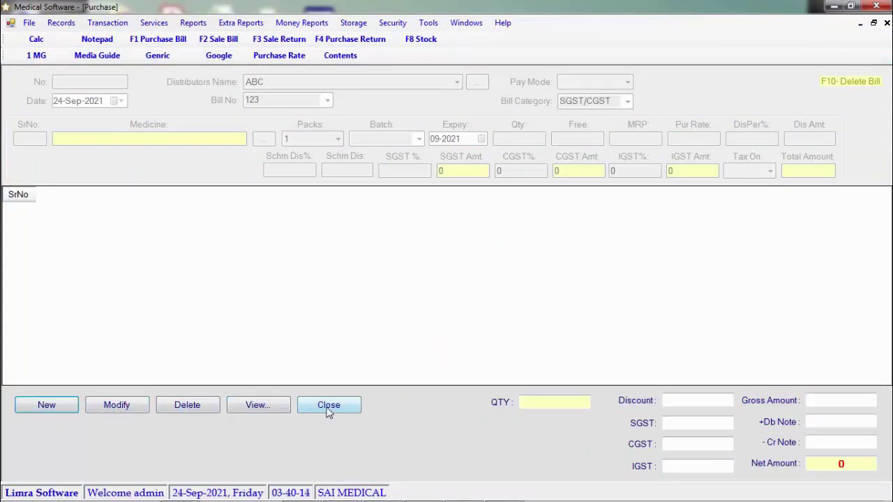
# Step: Start a new purchase bill, keeping today's date
pyautogui.click(62, 408)
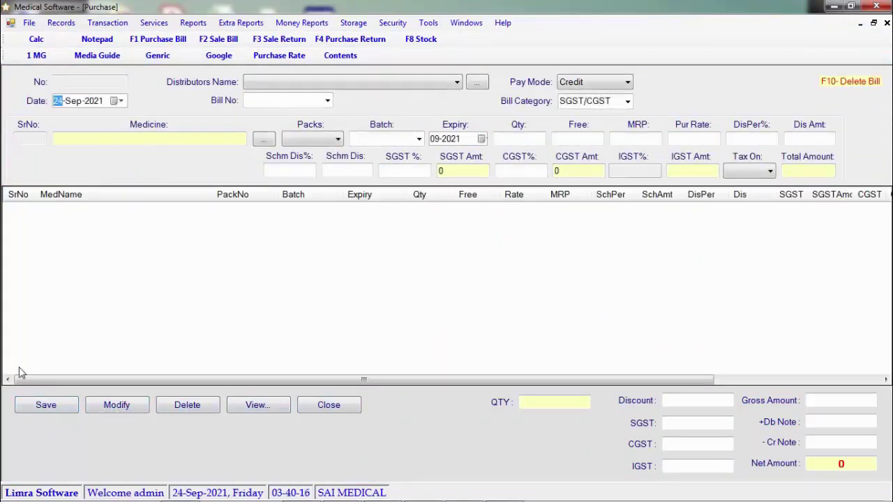
pyautogui.click(118, 102)
pyautogui.click(120, 102)
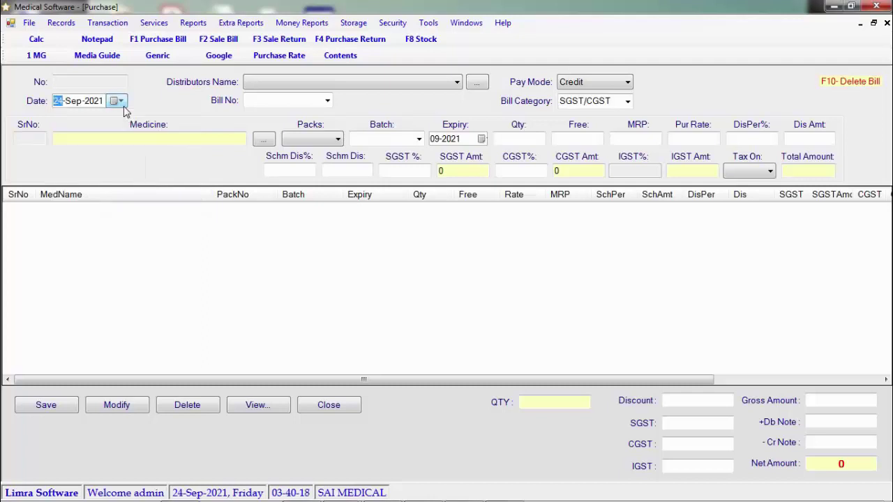
pyautogui.click(288, 81)
pyautogui.click(289, 81)
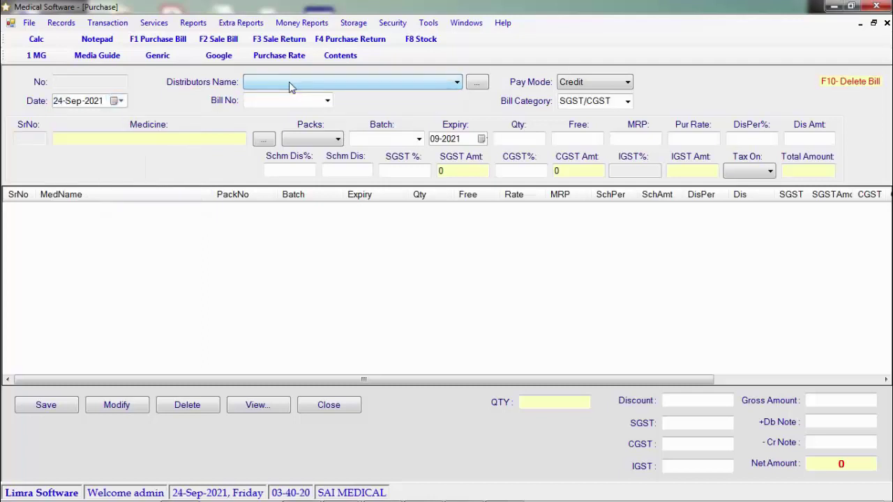
# Step: Add and save distributor REL PHARMA with address PUNE and a contact number
pyautogui.click(478, 85)
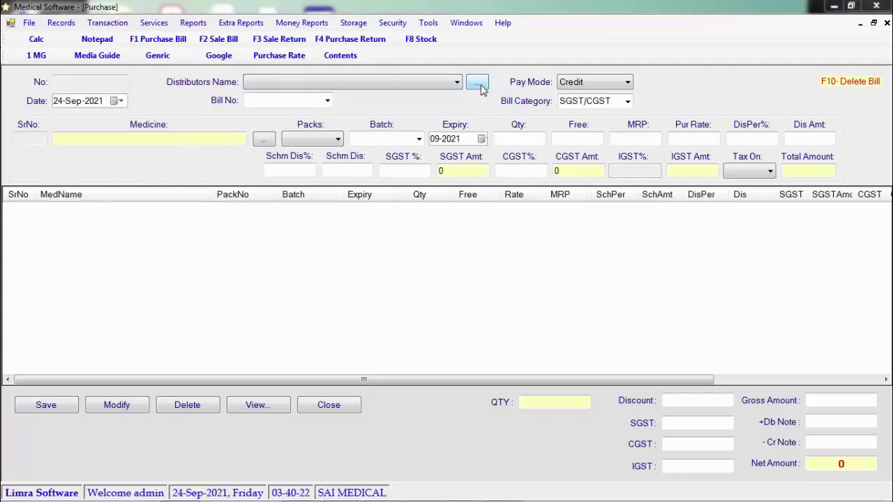
pyautogui.click(380, 376)
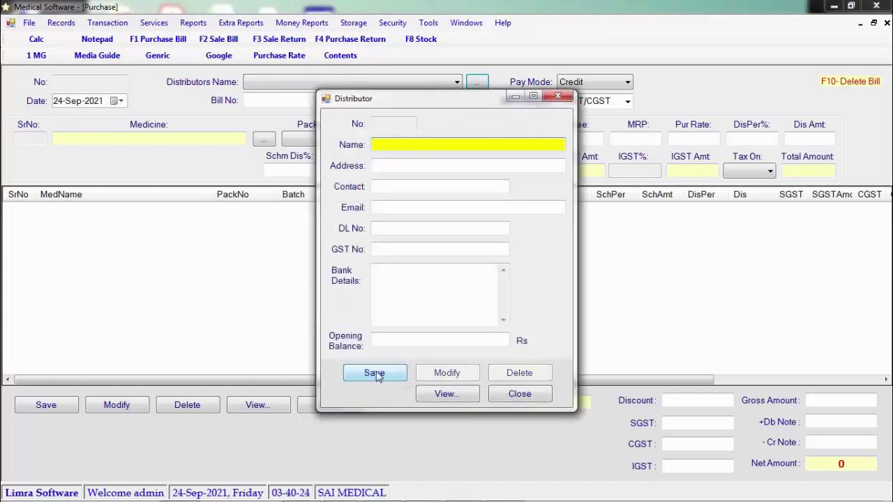
pyautogui.write('REL')
pyautogui.press('Return')
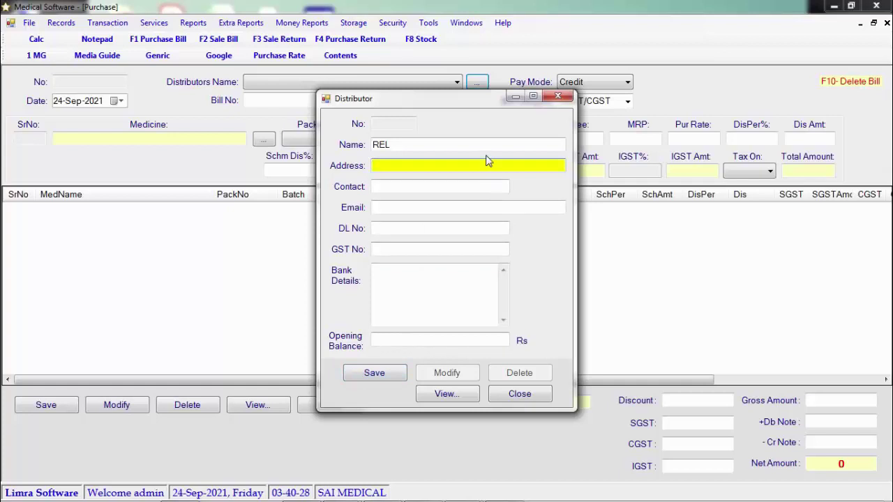
pyautogui.click(487, 148)
pyautogui.write('PHARMA')
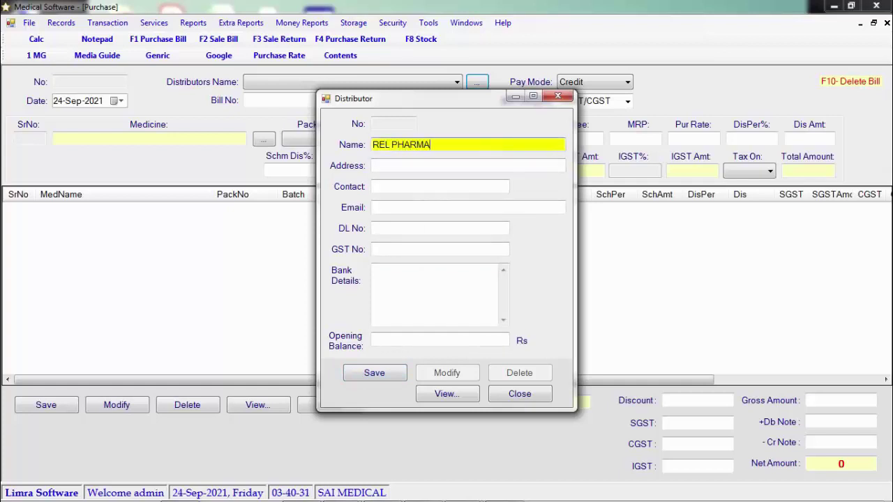
pyautogui.press('Return')
pyautogui.write('PUNE')
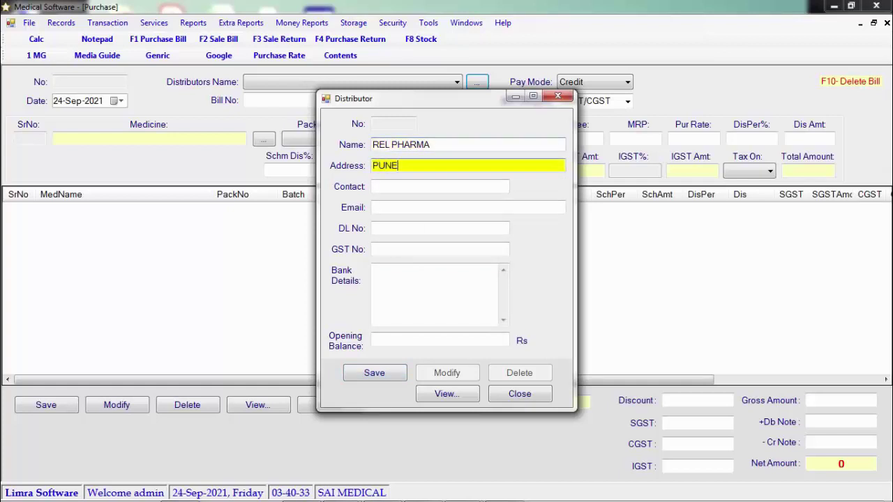
pyautogui.press('Return')
pyautogui.write('79728')
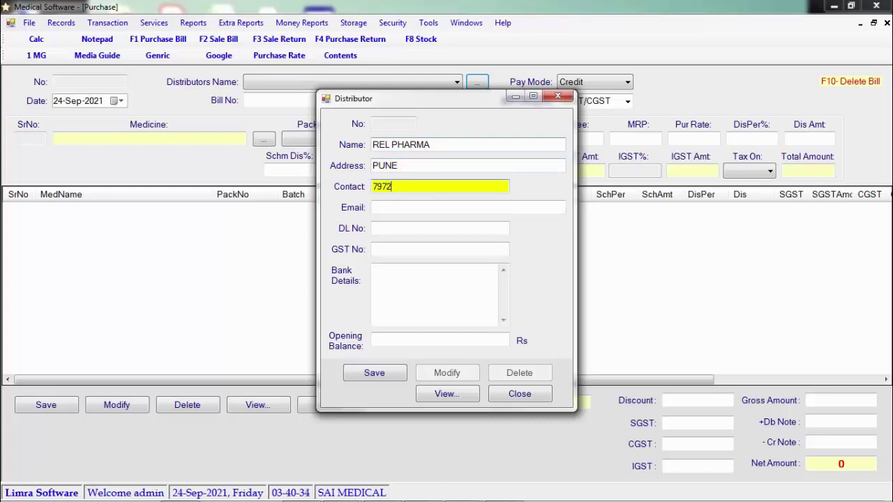
pyautogui.press('BackSpace')
pyautogui.press('BackSpace')
pyautogui.press('BackSpace')
pyautogui.press('BackSpace')
pyautogui.press('BackSpace')
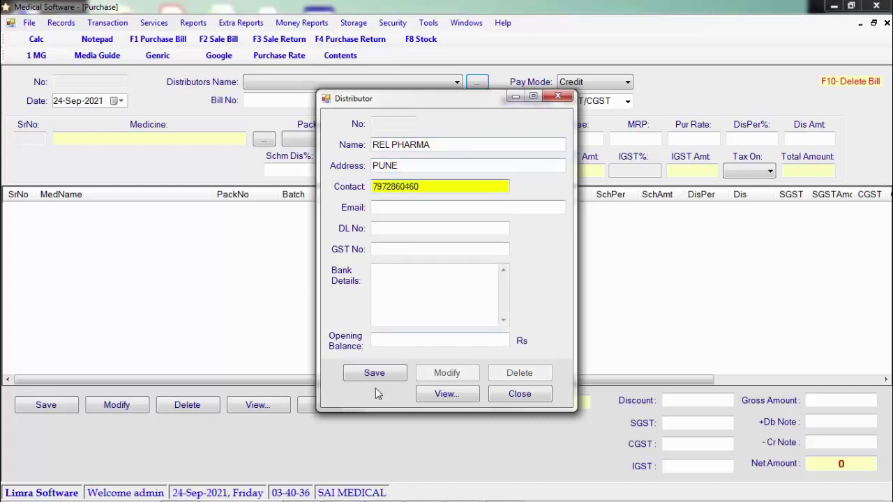
pyautogui.click(378, 373)
pyautogui.click(460, 298)
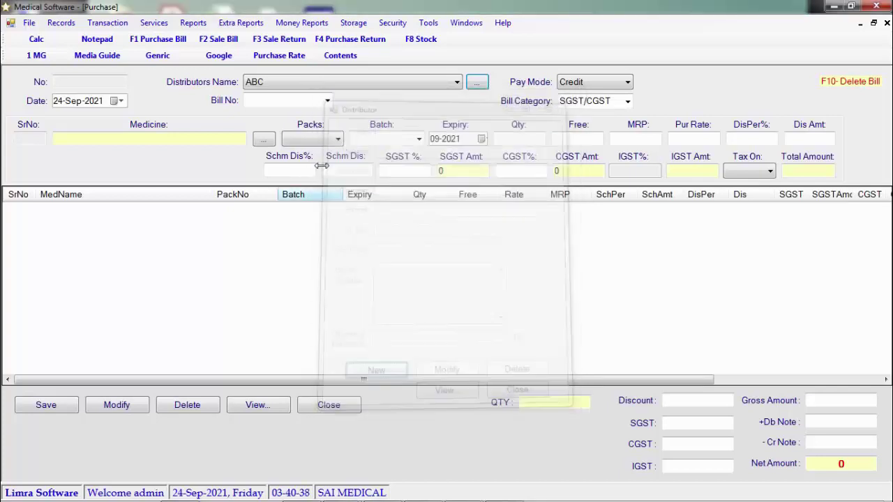
# Step: Set the bill's distributor to REL PHARMA, bill number 157, payment mode Credit
pyautogui.click(312, 104)
pyautogui.click(293, 100)
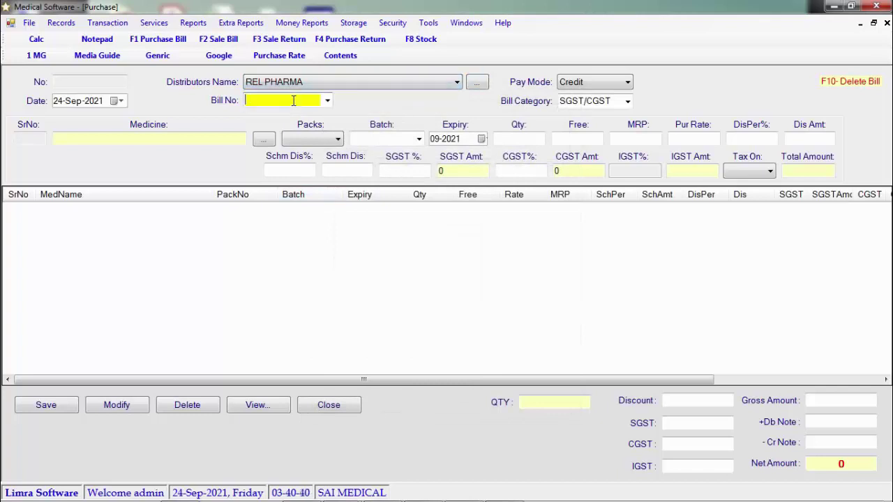
pyautogui.write('157')
pyautogui.press('Return')
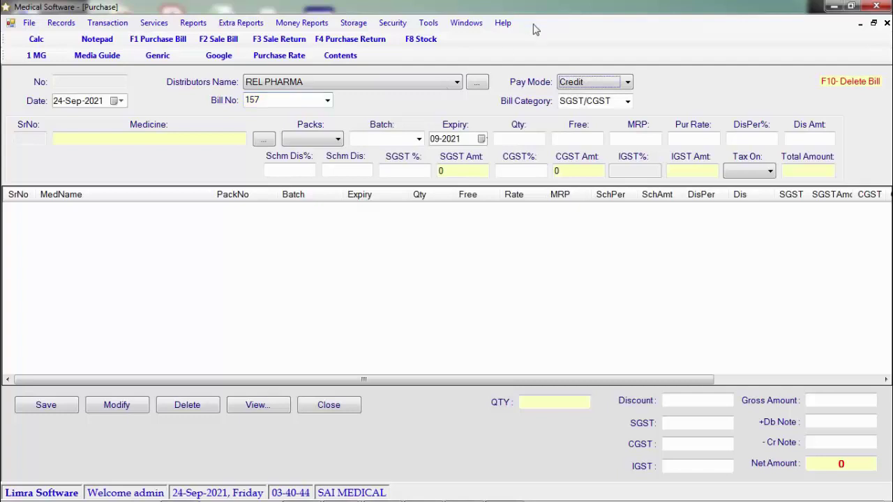
pyautogui.click(598, 83)
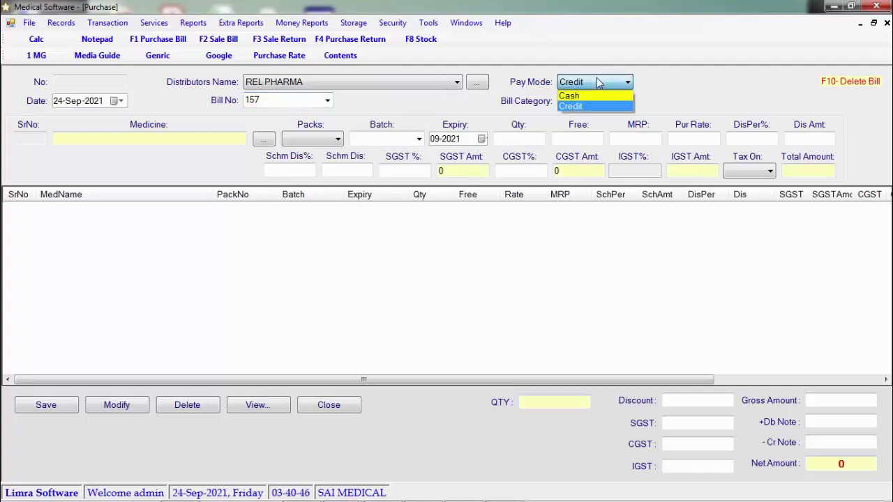
pyautogui.click(598, 83)
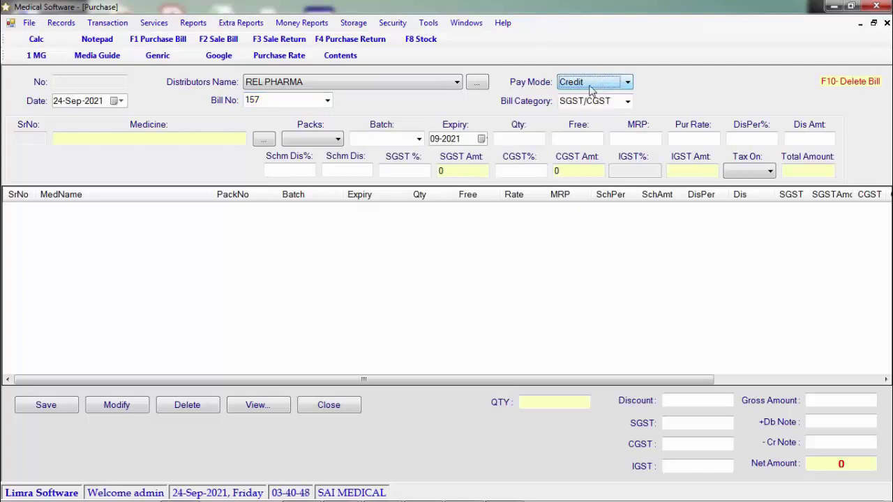
# Step: Choose SERTIMA 100MG TAB as the bill's first medicine
pyautogui.click(213, 138)
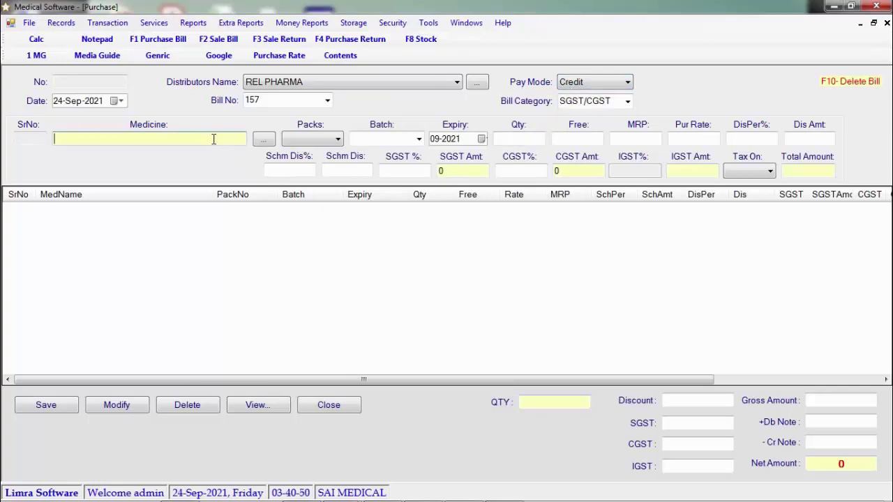
pyautogui.write('Sert')
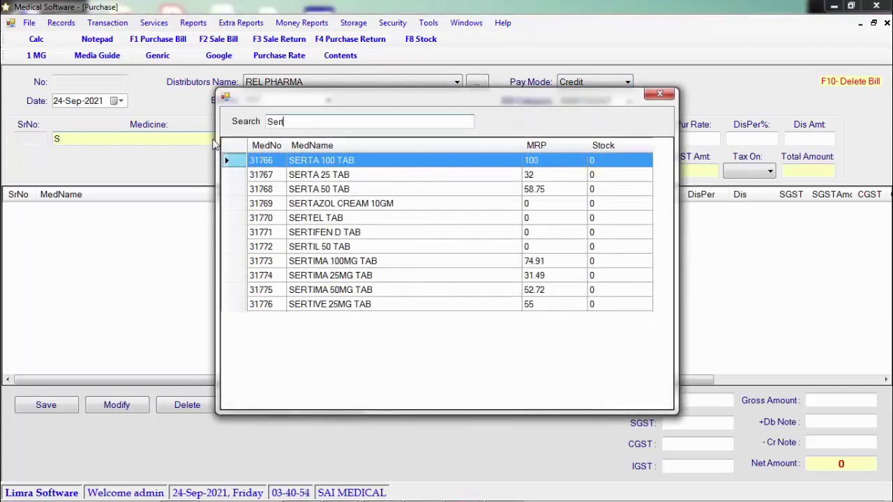
pyautogui.write('i')
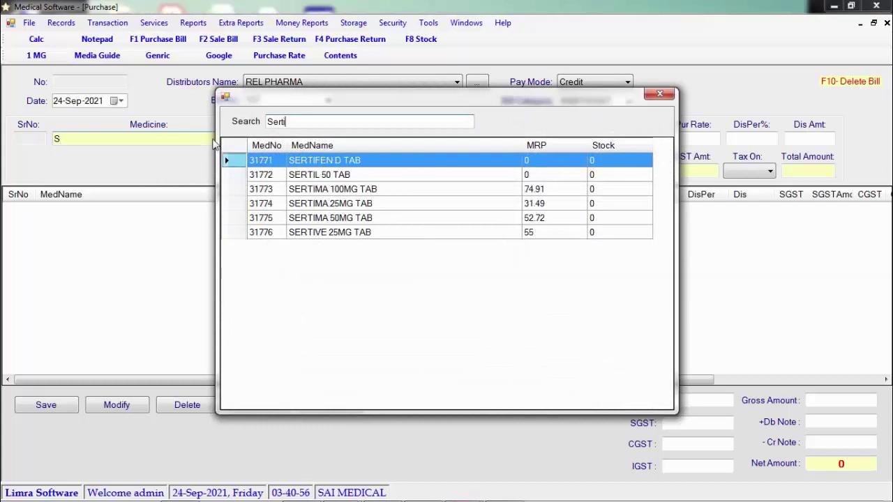
pyautogui.press('Down')
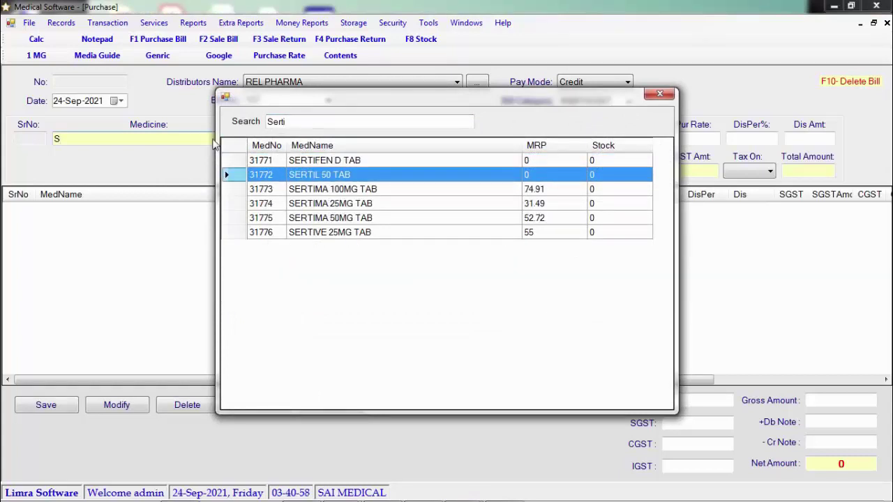
pyautogui.press('Down')
pyautogui.press('Up')
pyautogui.press('Down')
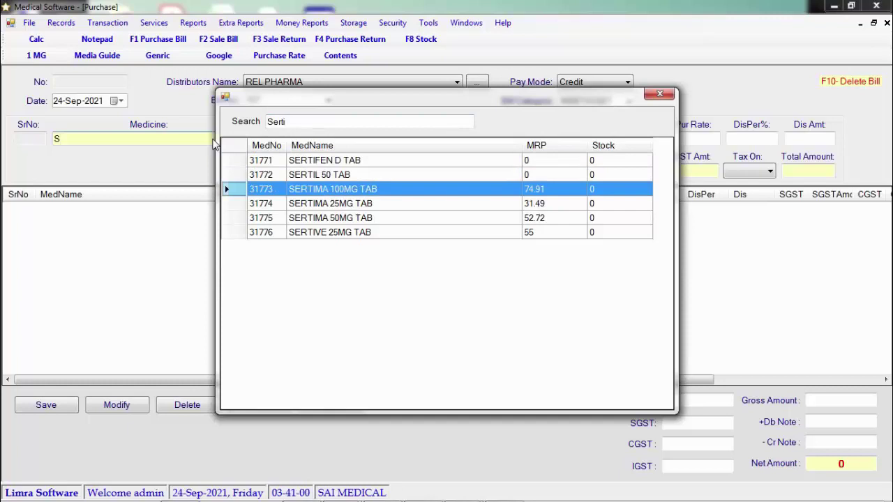
pyautogui.press('Return')
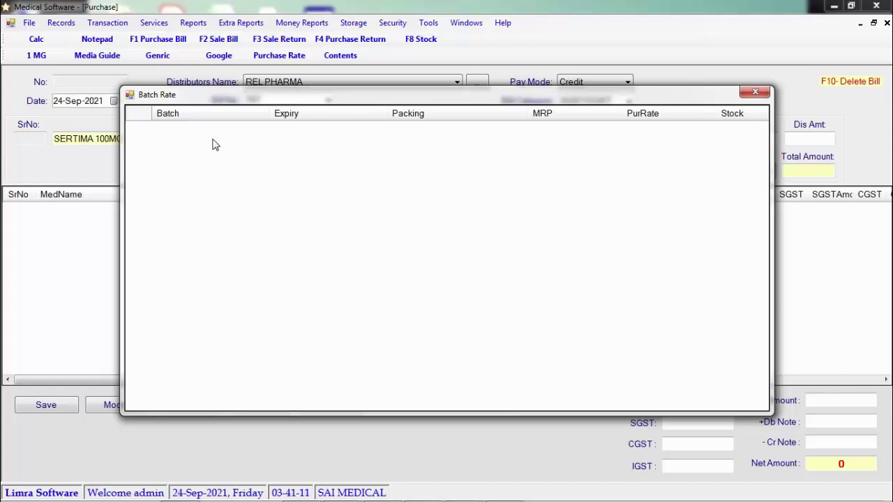
pyautogui.press('Escape')
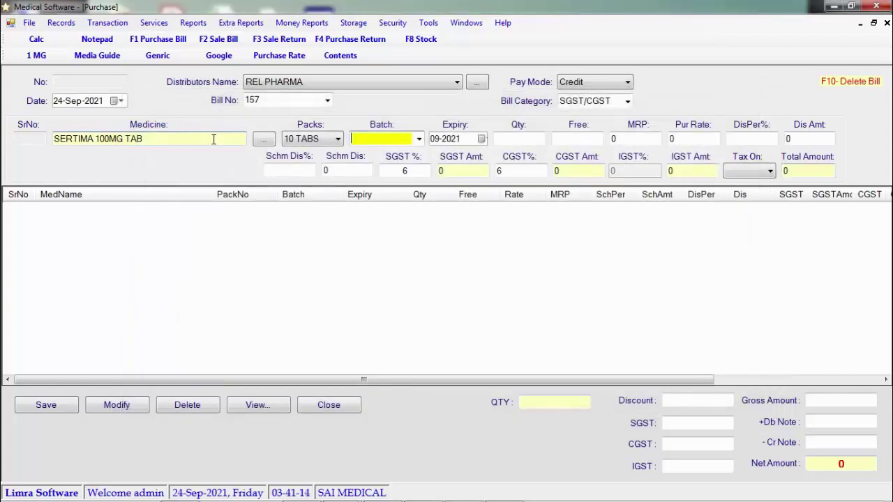
# Step: Enter batch ASD, expiry 09-2025, qty 20, 1 free, MRP 150, rate 112, 2% discount; add the row
pyautogui.write('ASD')
pyautogui.press('Return')
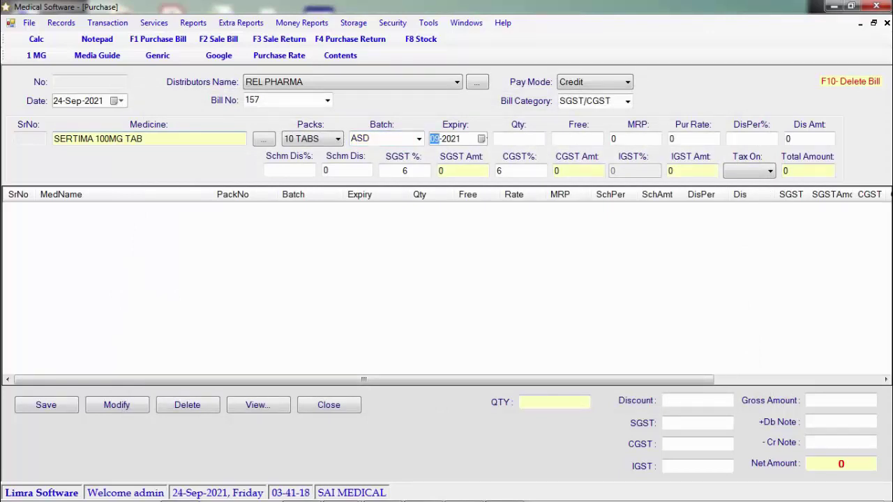
pyautogui.write('09-2025')
pyautogui.press('Return')
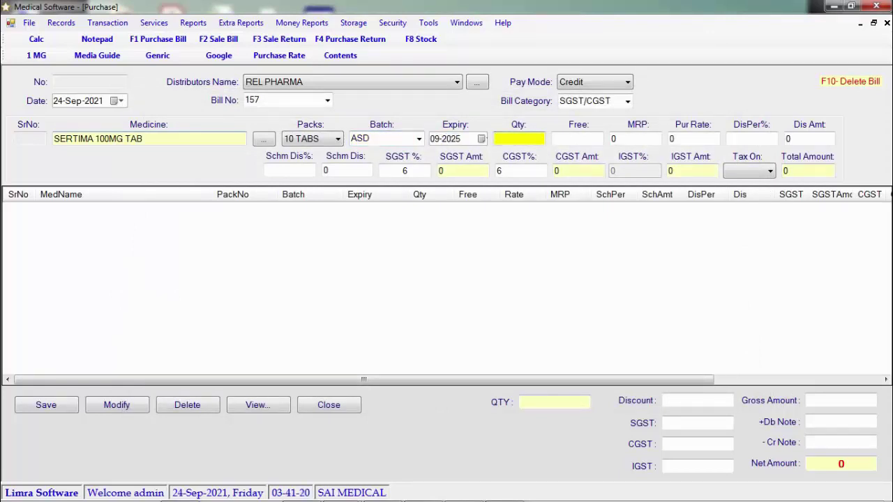
pyautogui.write('20')
pyautogui.press('Return')
pyautogui.write('1')
pyautogui.press('Return')
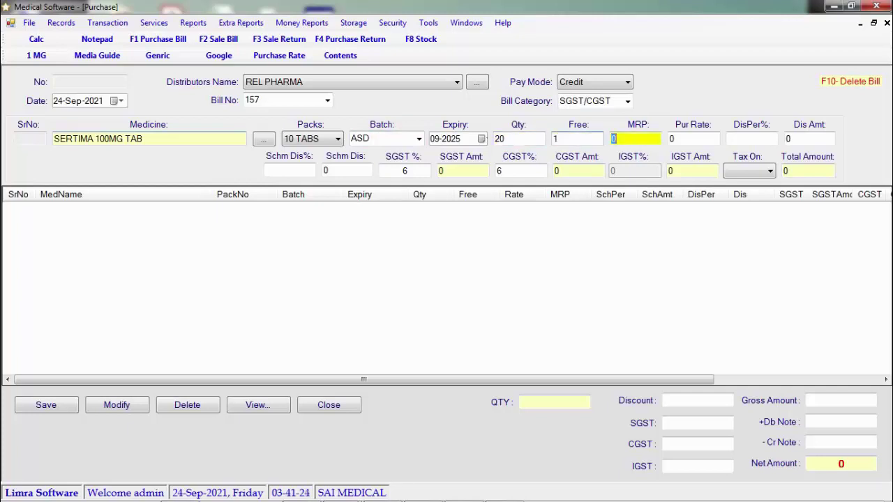
pyautogui.write('150')
pyautogui.press('Return')
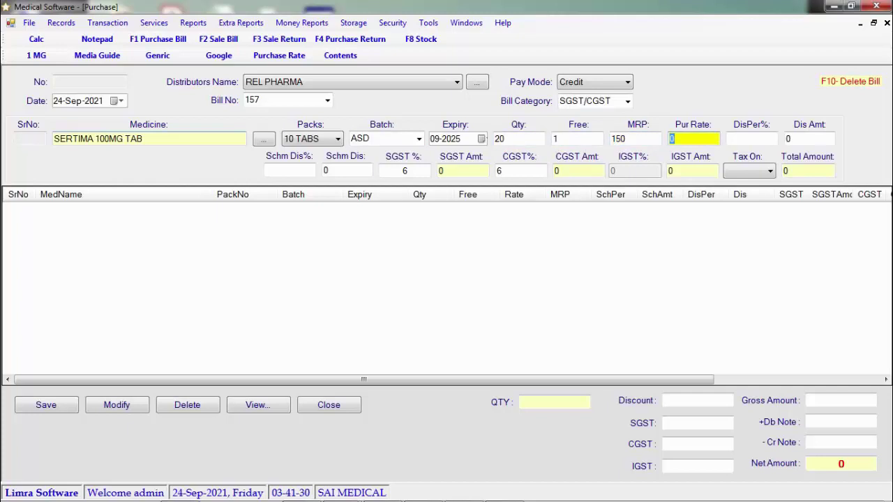
pyautogui.write('112')
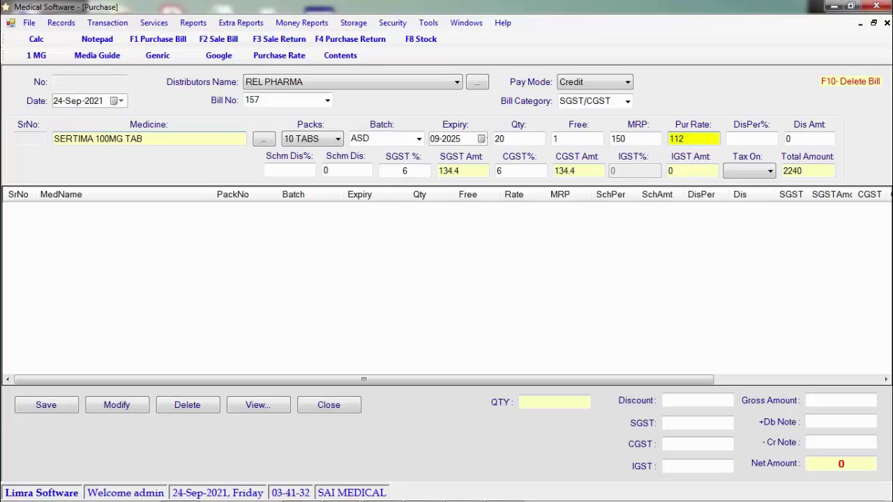
pyautogui.press('Return')
pyautogui.write('2')
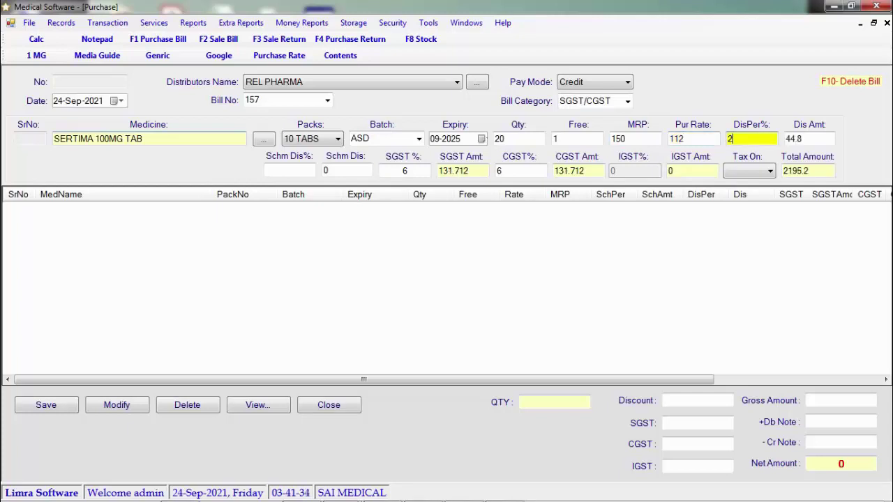
pyautogui.press('Return')
pyautogui.press('Return')
pyautogui.press('Return')
pyautogui.press('Return')
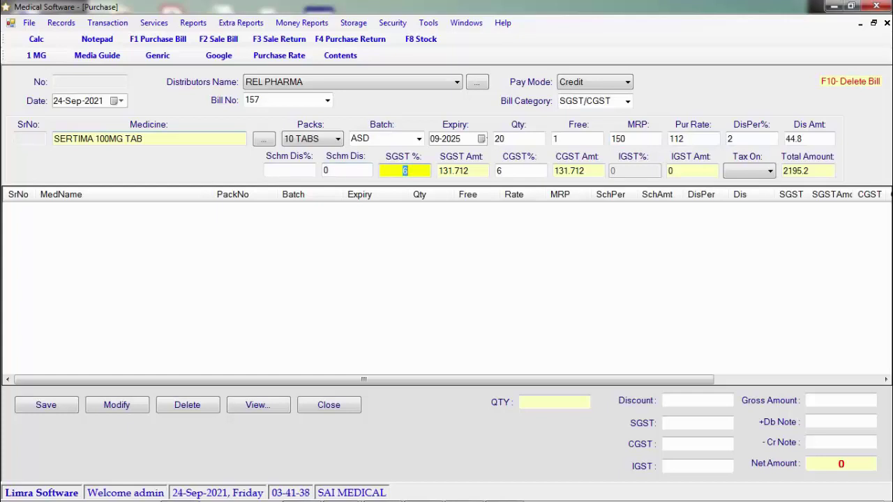
pyautogui.press('Return')
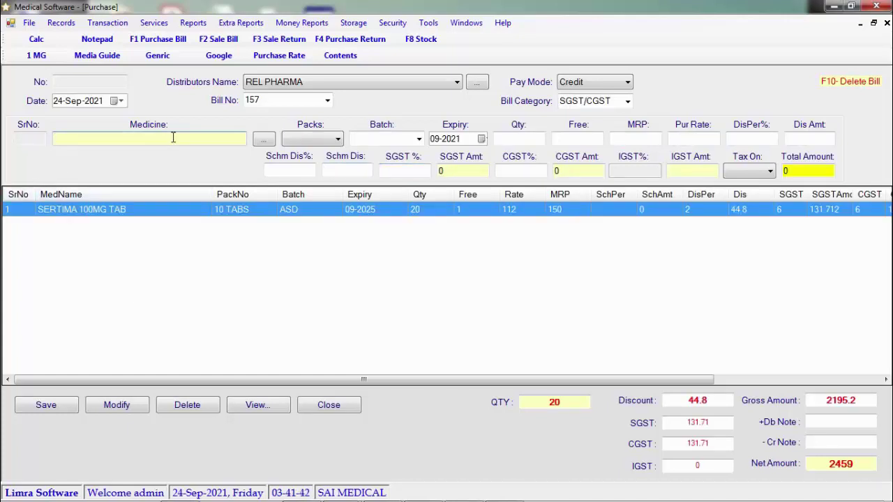
# Step: Choose ARTE PLUS DRY SYP 15ML as the next medicine on the bill
pyautogui.write('Ar')
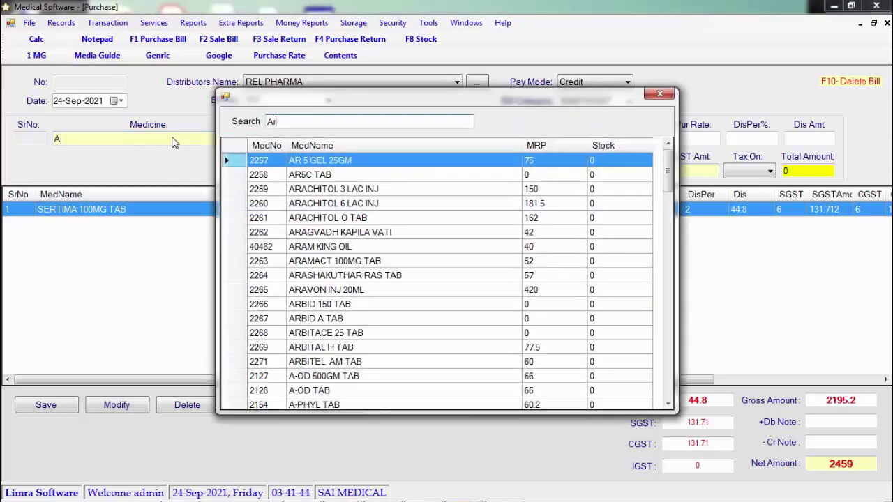
pyautogui.write('te')
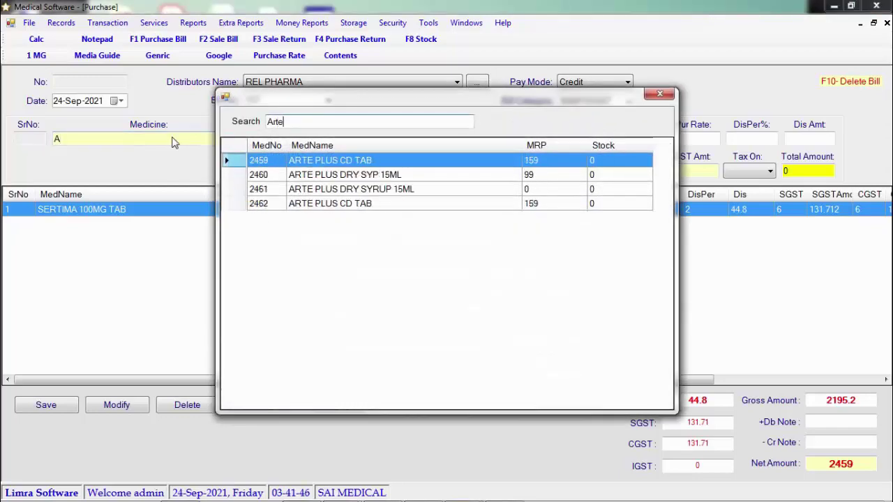
pyautogui.press('Down')
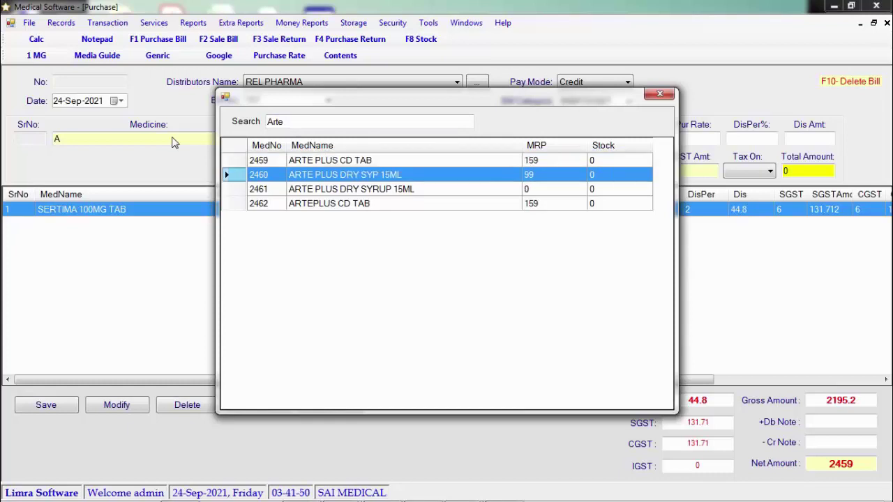
pyautogui.press('Return')
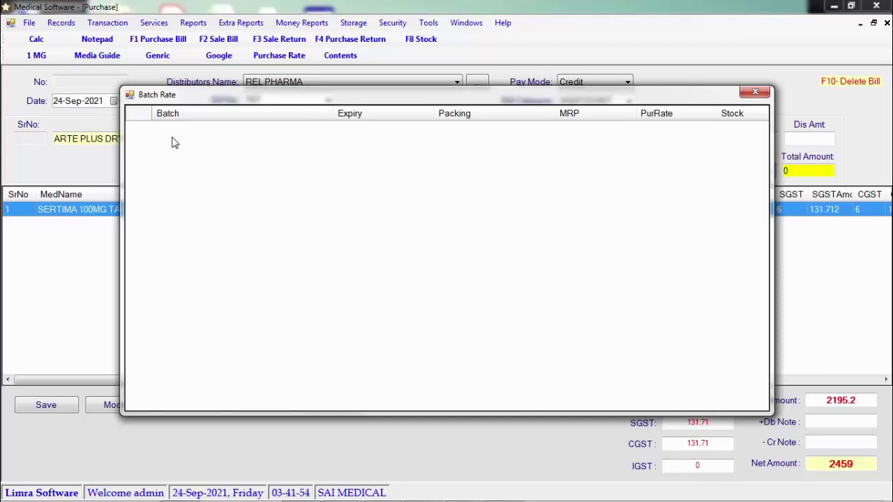
pyautogui.press('Escape')
# Step: Enter batch ARE, expiry 09-2023, qty 10, MRP 98 and purchase rate 67
pyautogui.write('ARE')
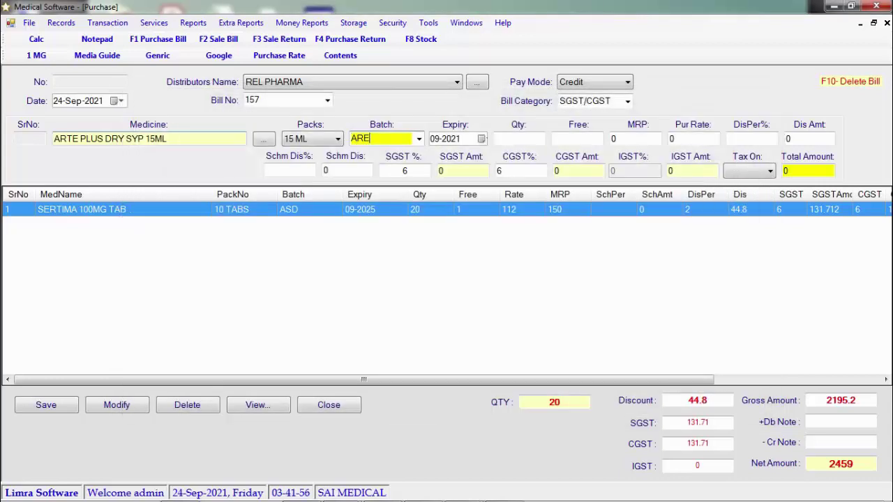
pyautogui.press('Return')
pyautogui.write('2023')
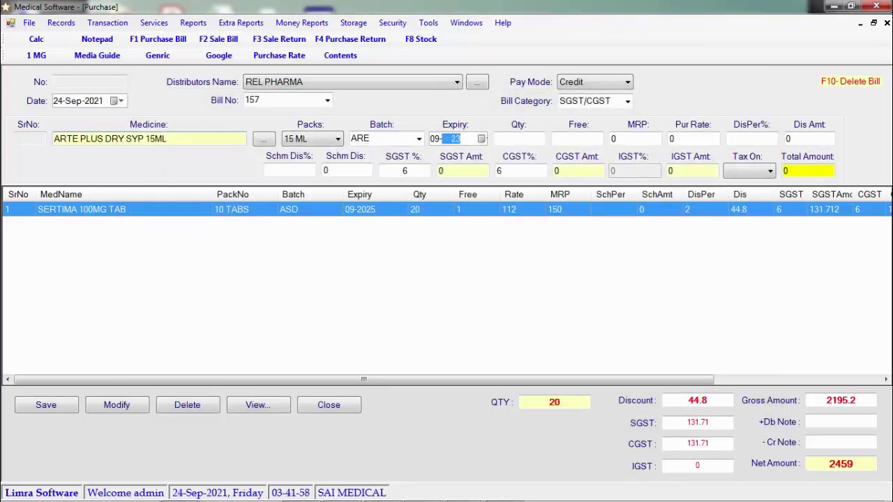
pyautogui.press('Return')
pyautogui.write('10')
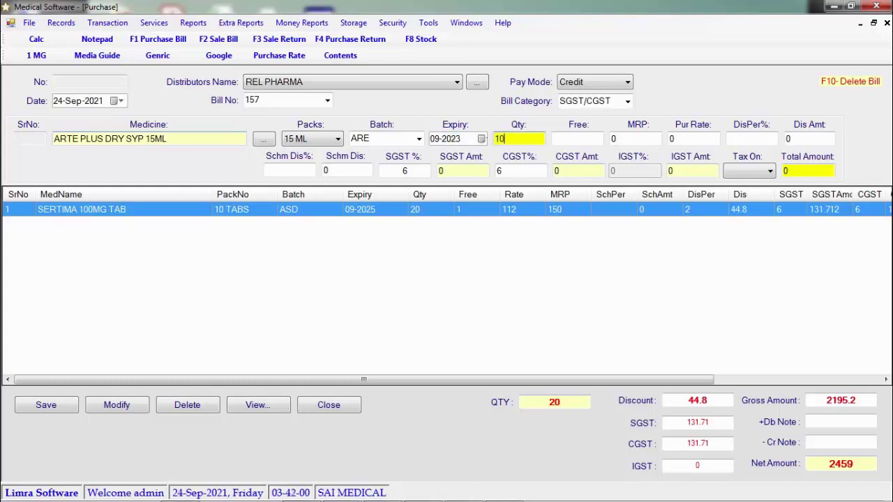
pyautogui.press('Return')
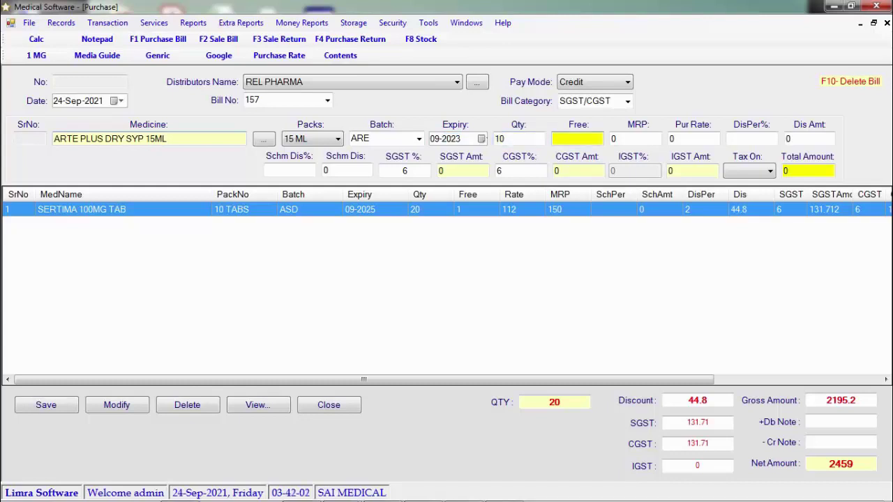
pyautogui.press('Return')
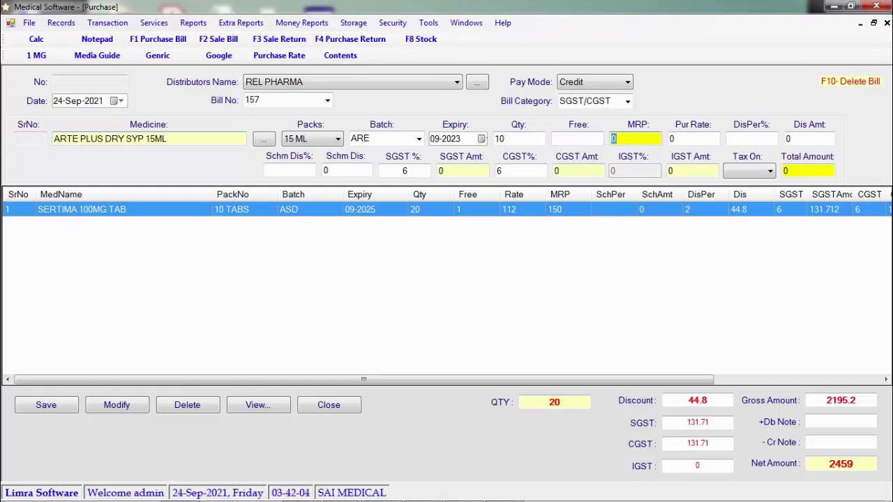
pyautogui.write('98')
pyautogui.press('Return')
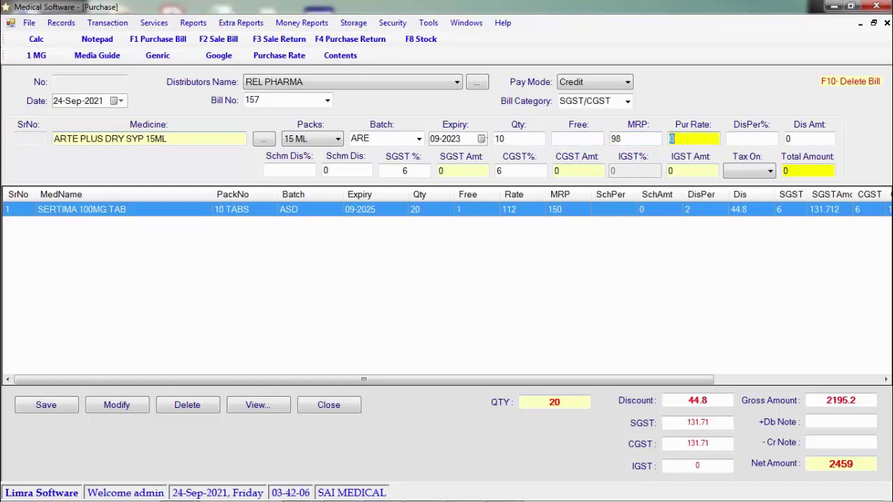
pyautogui.write('67')
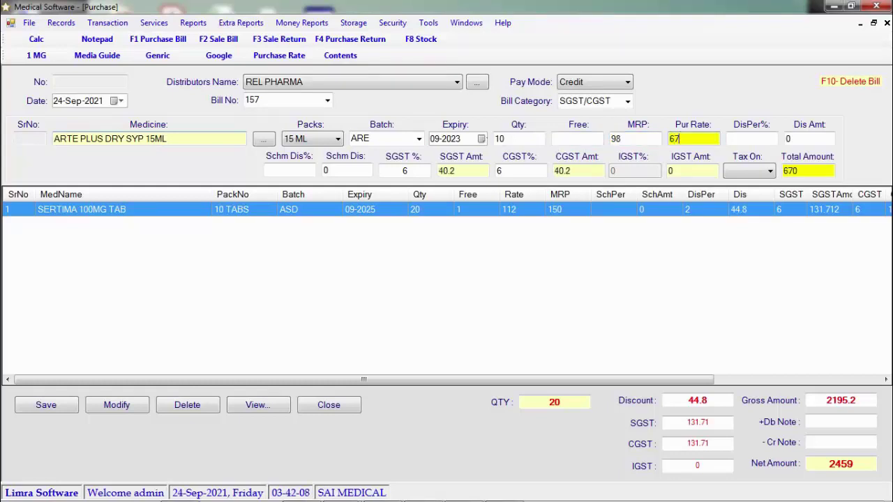
pyautogui.press('Return')
pyautogui.press('Return')
pyautogui.press('Return')
pyautogui.press('Return')
pyautogui.press('Return')
pyautogui.press('Return')
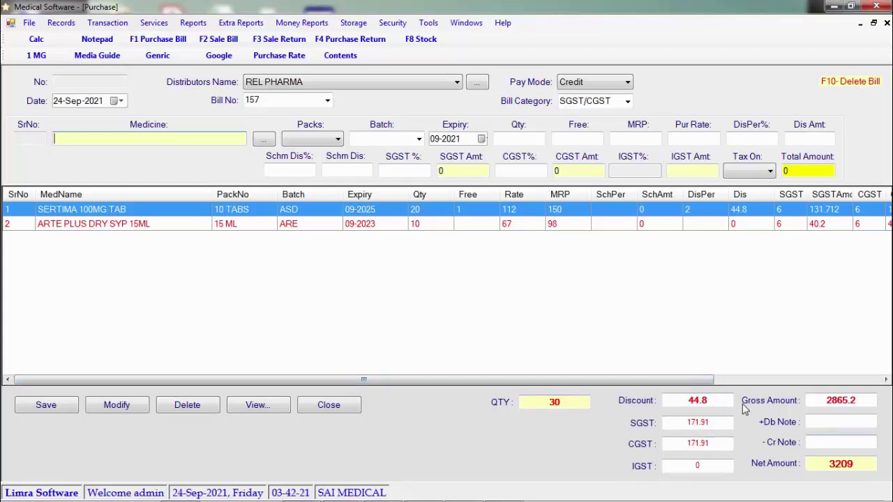
# Step: Enter a -6 credit note, bringing net amount to 3203.02, and save purchase bill 157
pyautogui.doubleClick(853, 464)
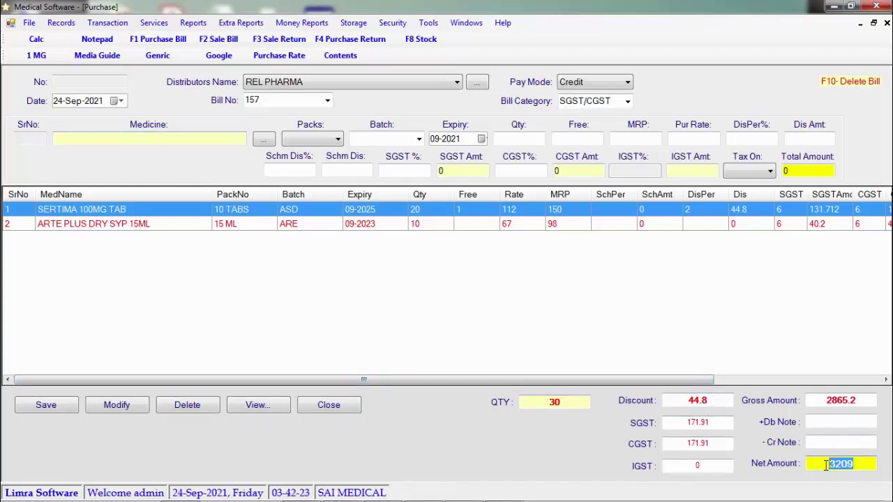
pyautogui.click(830, 443)
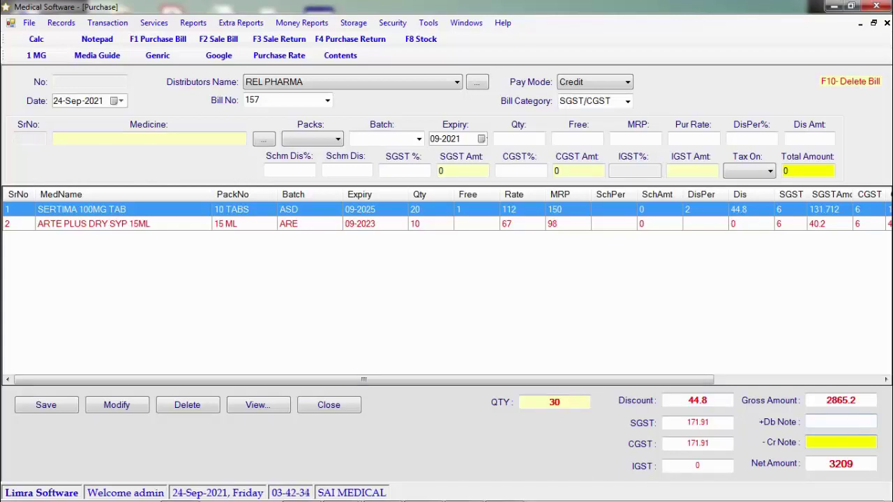
pyautogui.write('-6')
pyautogui.press('BackSpace')
pyautogui.press('BackSpace')
pyautogui.write('6')
pyautogui.press('BackSpace')
pyautogui.write('-6')
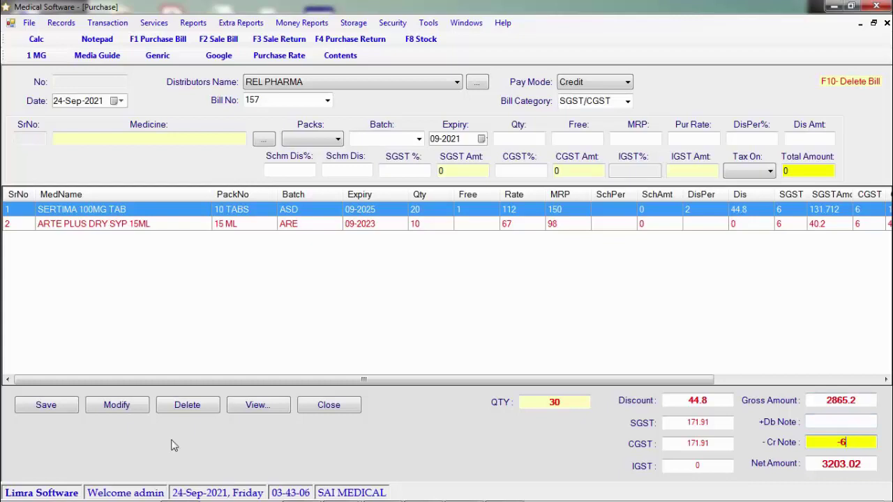
pyautogui.click(58, 408)
pyautogui.click(459, 296)
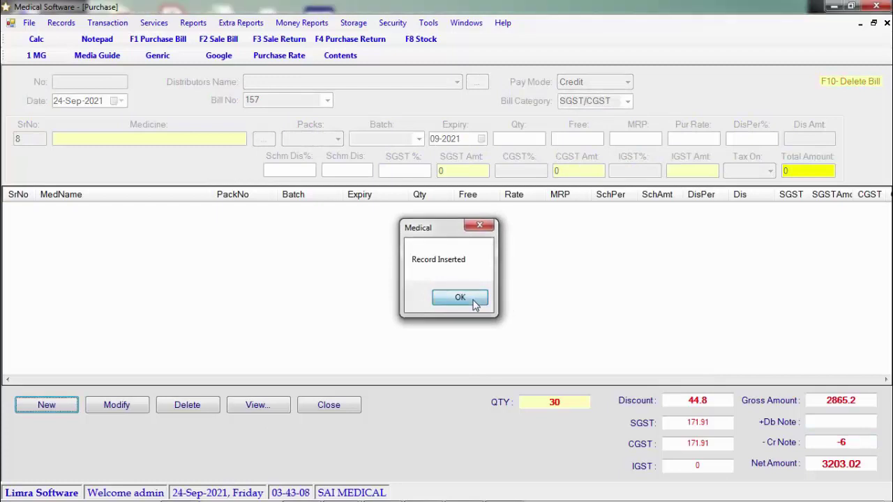
# Step: Close the purchase bill form and start a new sale bill
pyautogui.click(352, 412)
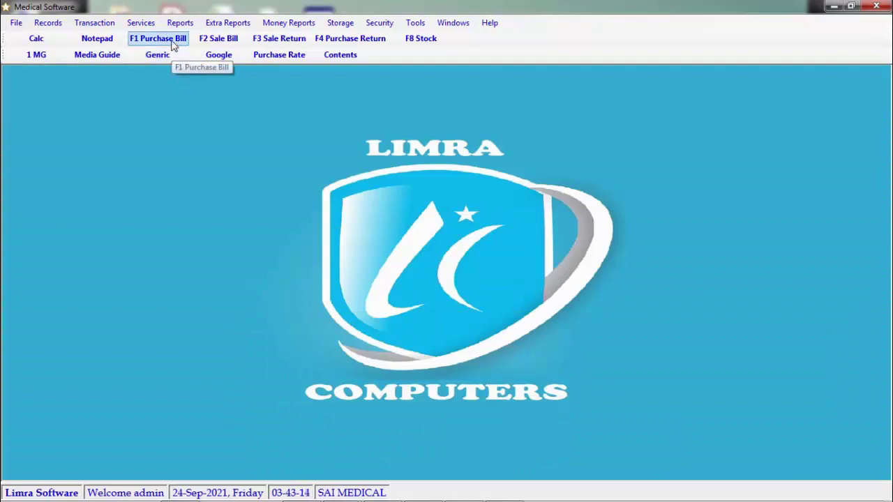
pyautogui.click(223, 44)
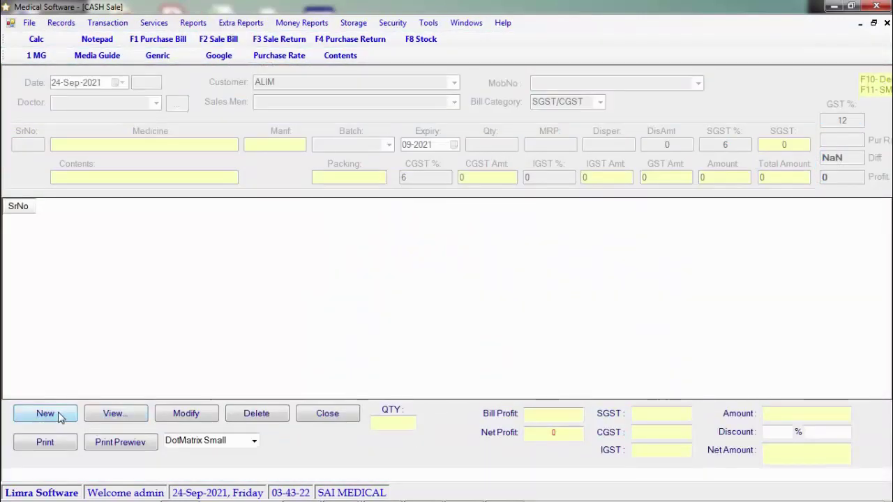
pyautogui.click(46, 414)
# Step: Set ALIM as the sale bill's customer, leaving the doctor unchosen
pyautogui.click(156, 103)
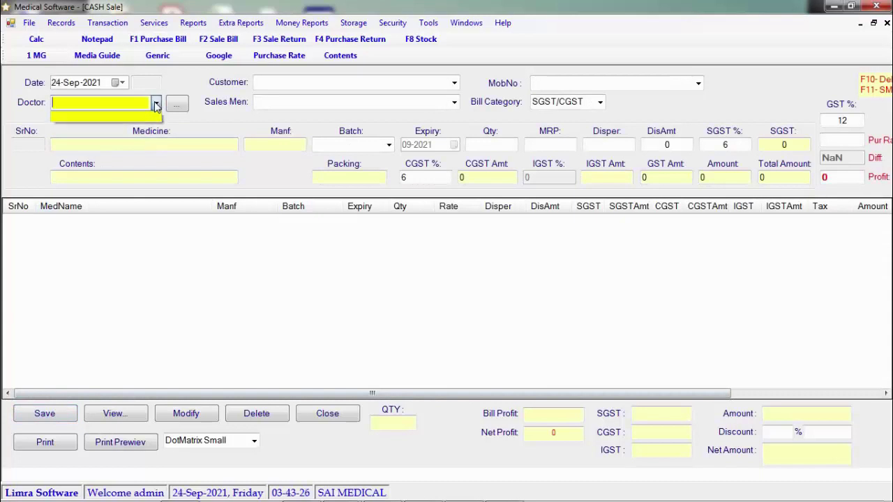
pyautogui.click(156, 103)
pyautogui.click(381, 82)
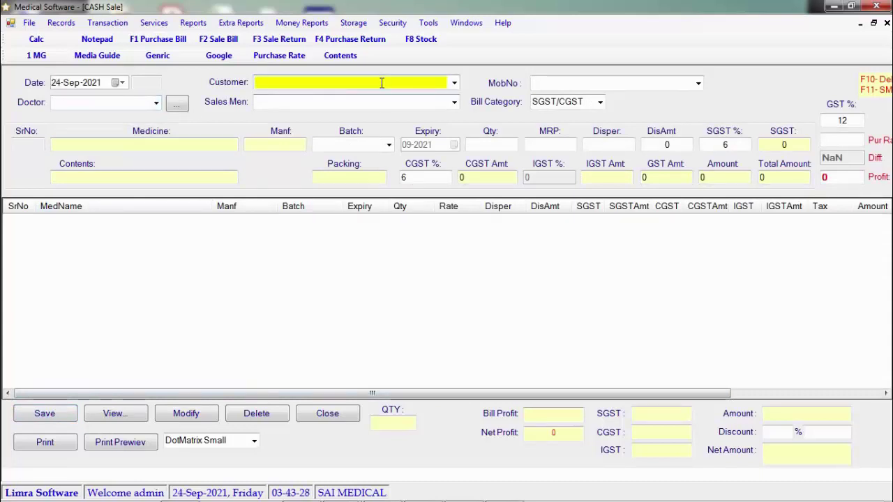
pyautogui.write('ALIM')
pyautogui.press('Return')
pyautogui.press('Return')
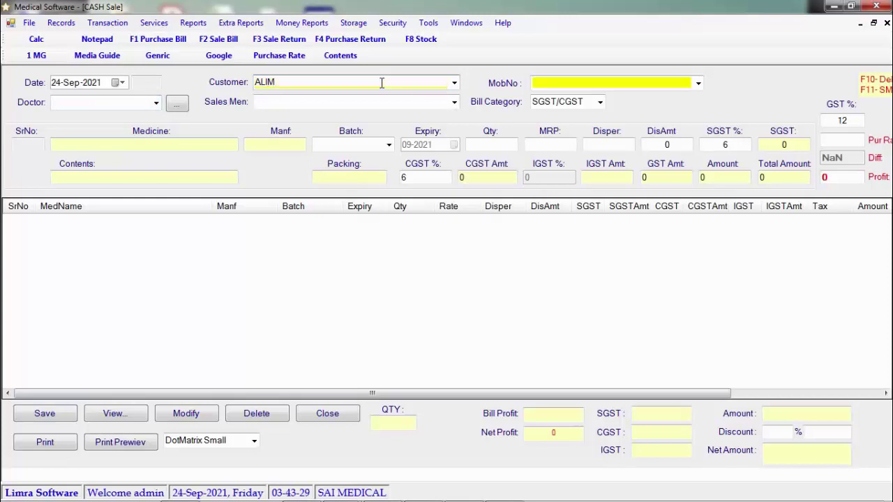
pyautogui.press('Return')
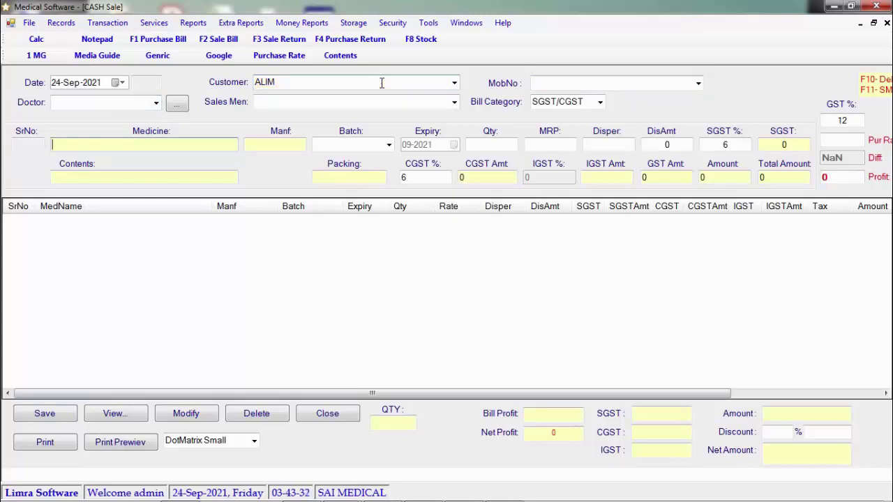
# Step: Pick ARTE PLUS DRY SYP 15ML from the medicines matching 'A'
pyautogui.write('A')
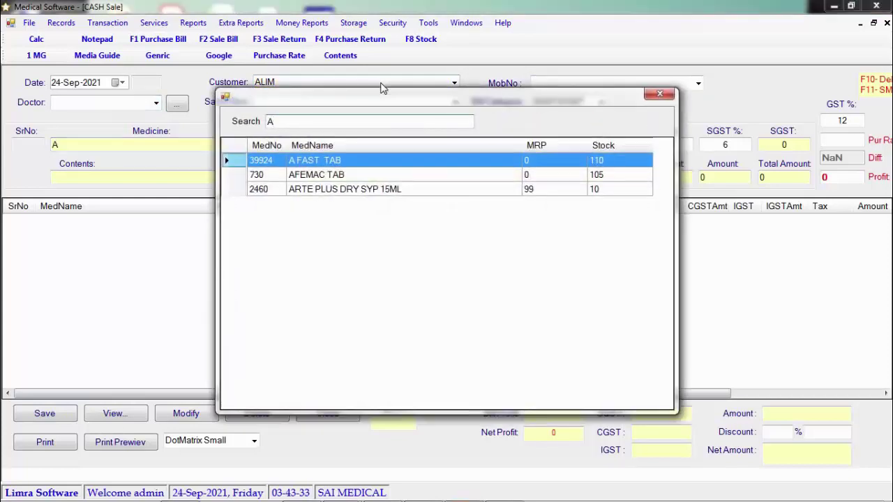
pyautogui.press('Down')
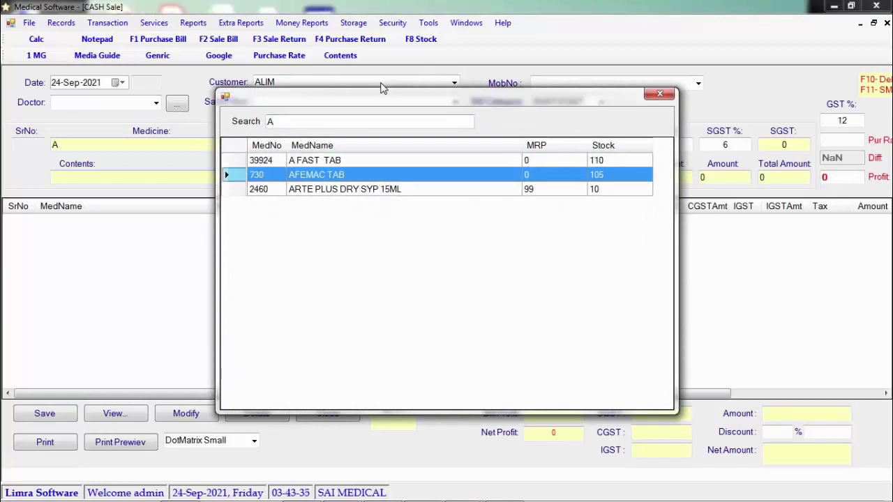
pyautogui.press('Up')
pyautogui.press('Down')
pyautogui.press('Up')
pyautogui.press('Down')
pyautogui.press('Down')
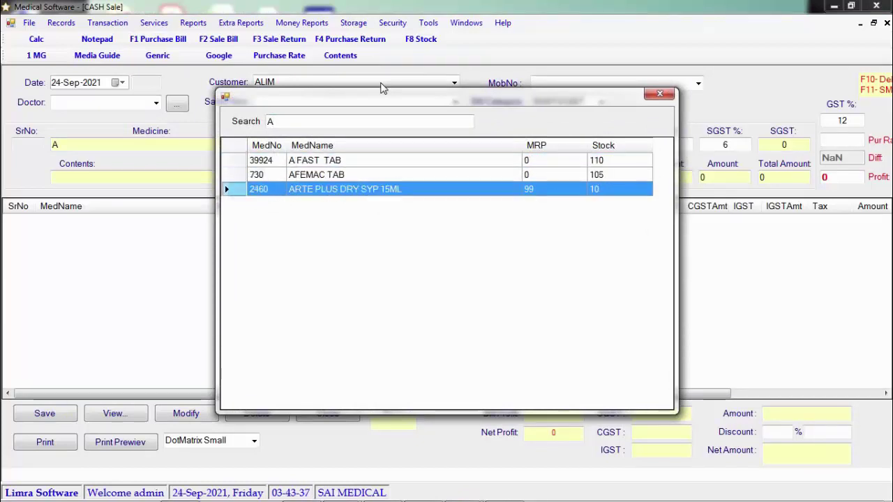
pyautogui.press('Up')
pyautogui.press('Up')
pyautogui.press('Down')
pyautogui.press('Down')
pyautogui.press('Up')
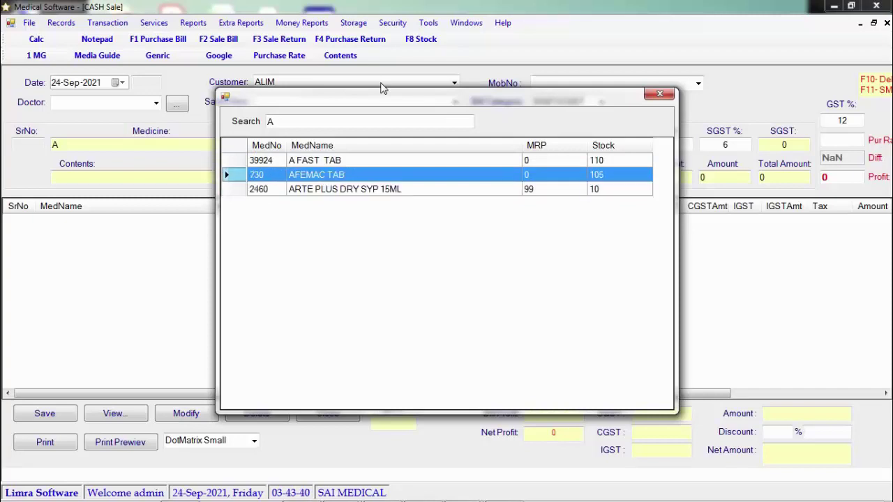
pyautogui.press('Up')
pyautogui.press('Down')
pyautogui.press('Down')
pyautogui.press('Up')
pyautogui.press('Down')
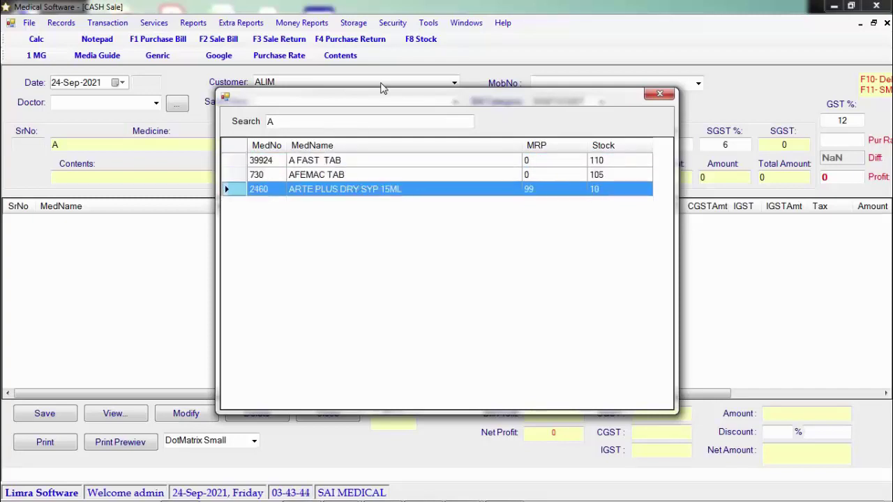
pyautogui.press('Return')
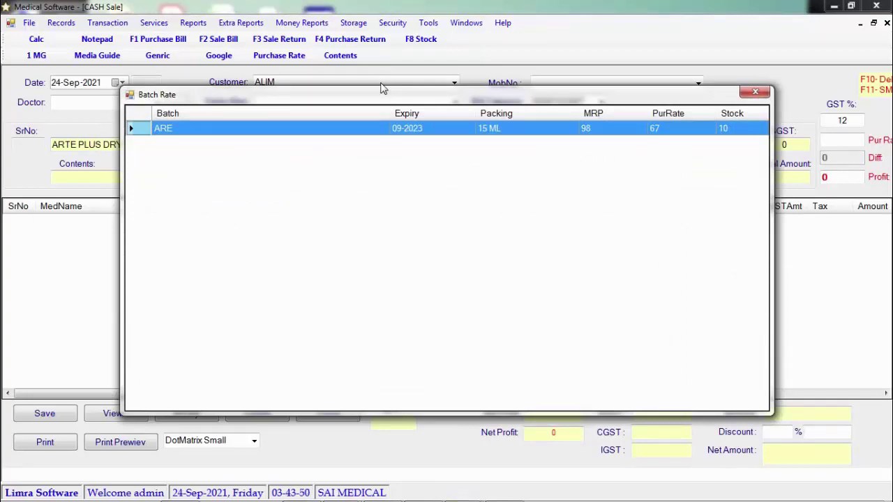
# Step: Add the syrup with batch ARE, quantity 1 at MRP 98, net amount 98
pyautogui.press('Return')
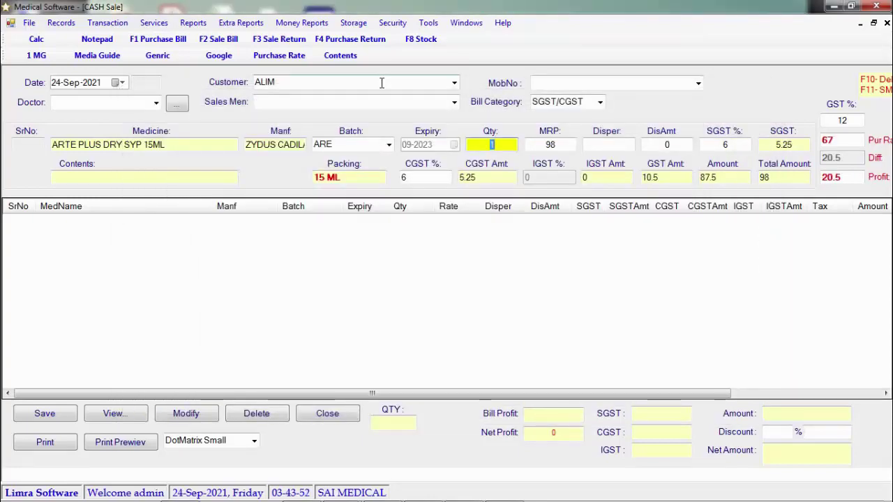
pyautogui.press('Return')
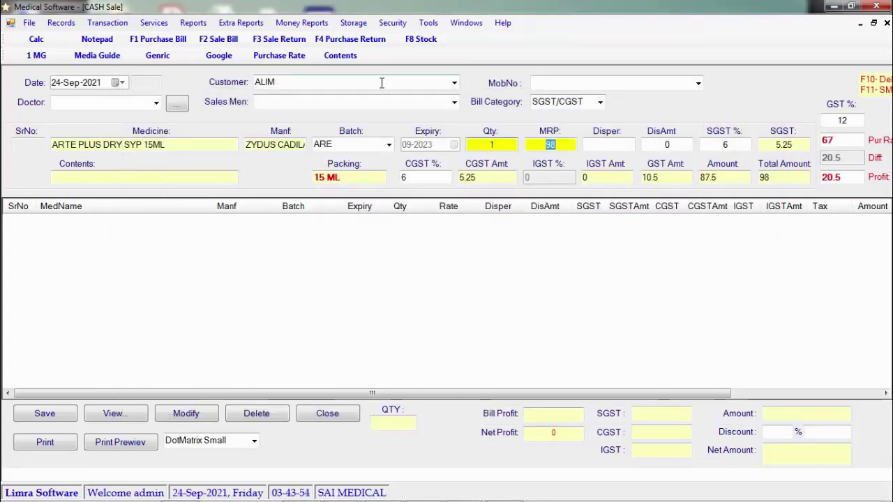
pyautogui.press('Return')
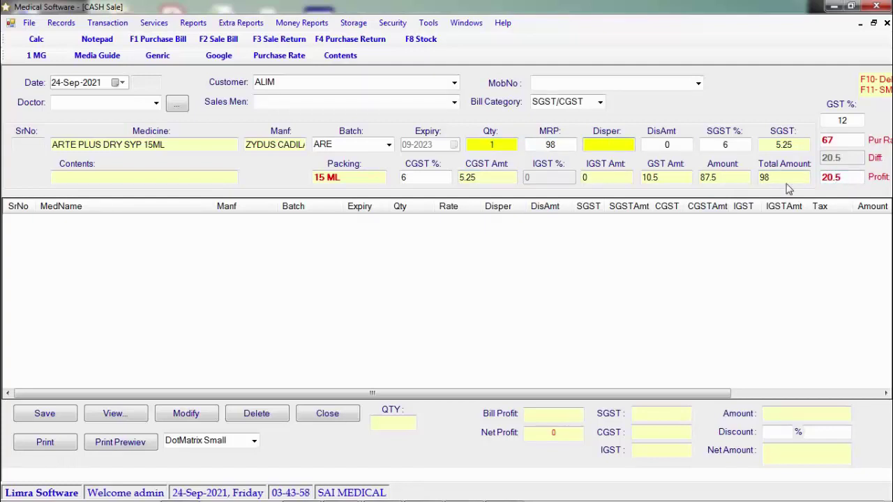
pyautogui.press('Return')
pyautogui.press('Return')
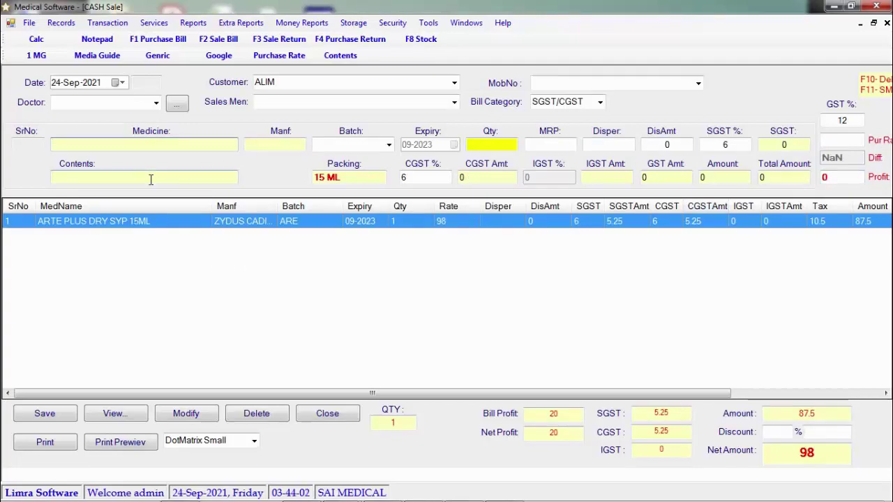
pyautogui.write('S')
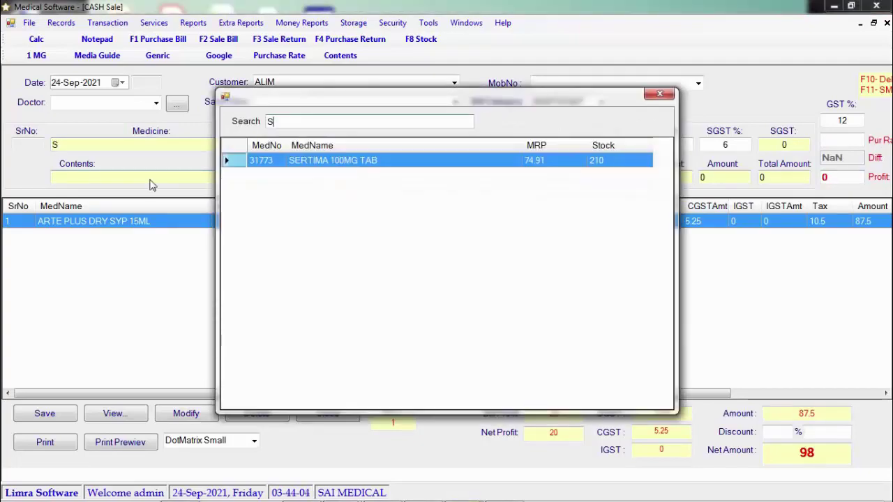
# Step: Add SERTIMA 100MG TAB, batch ASD, quantity 5 at 15, making net amount 173
pyautogui.press('Return')
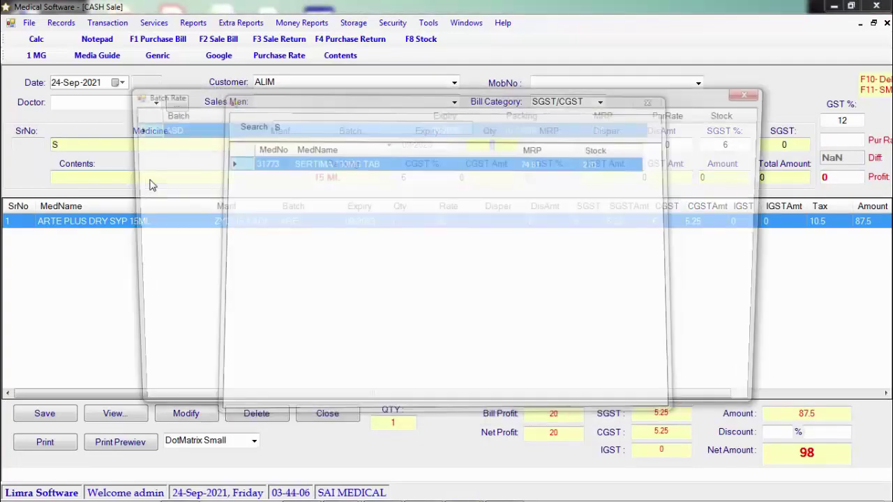
pyautogui.press('Return')
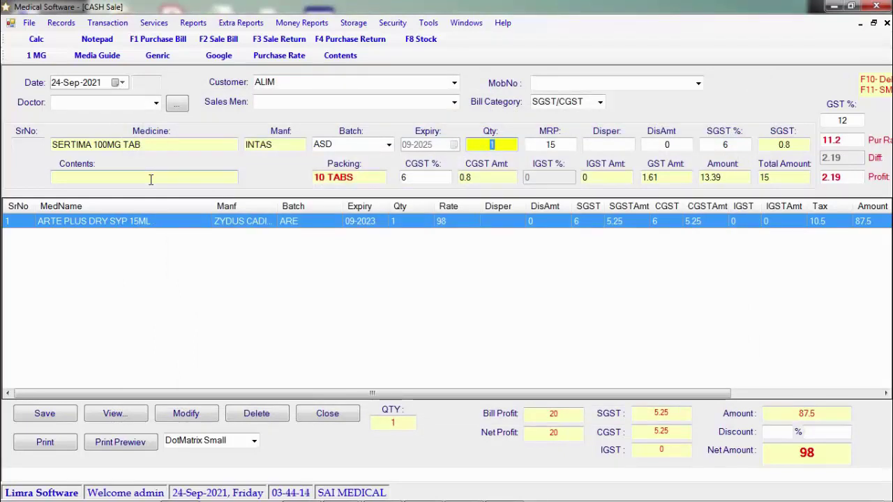
pyautogui.write('5')
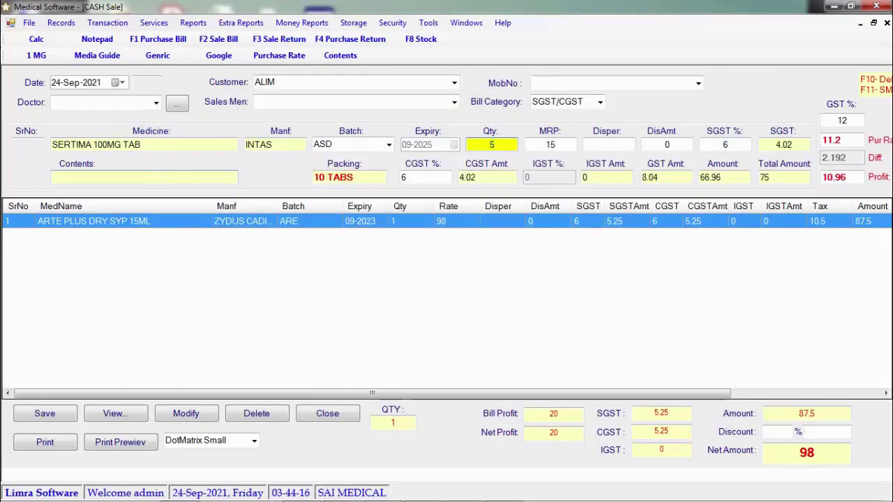
pyautogui.press('Return')
pyautogui.press('Return')
pyautogui.press('Return')
pyautogui.press('Return')
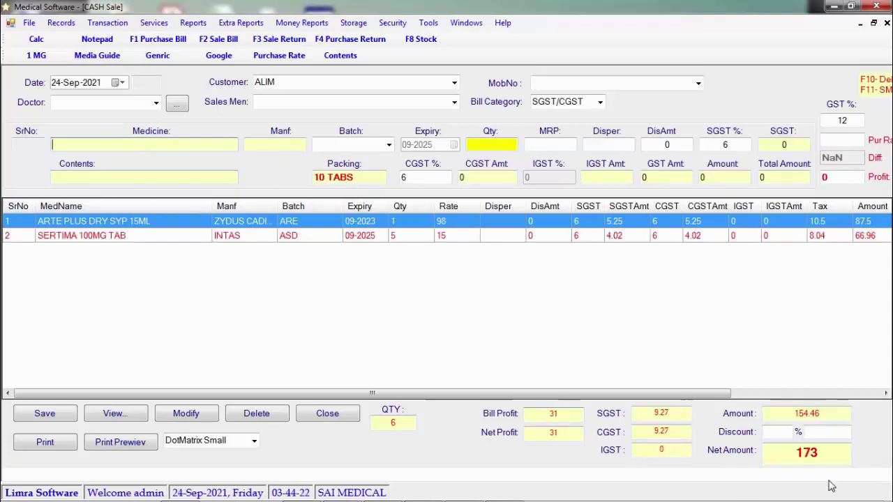
pyautogui.click(777, 434)
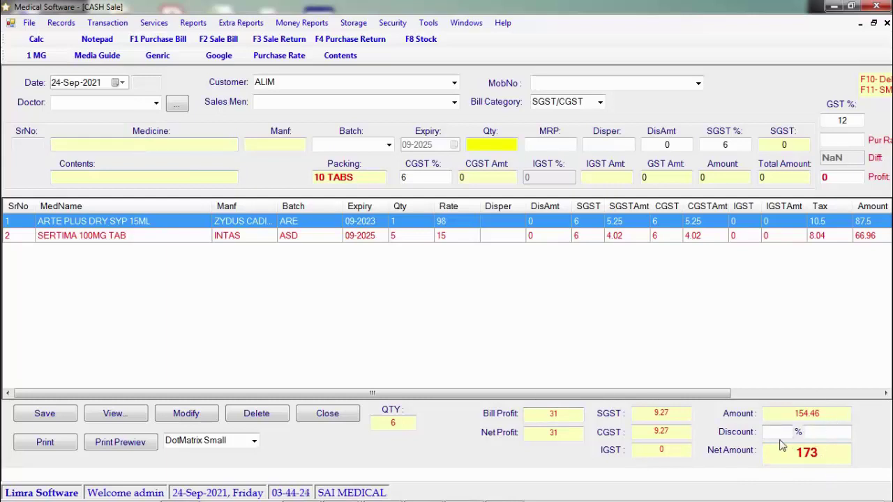
# Step: Save ALIM's two-item sale bill without printing, then close the Cash Sale form
pyautogui.click(41, 414)
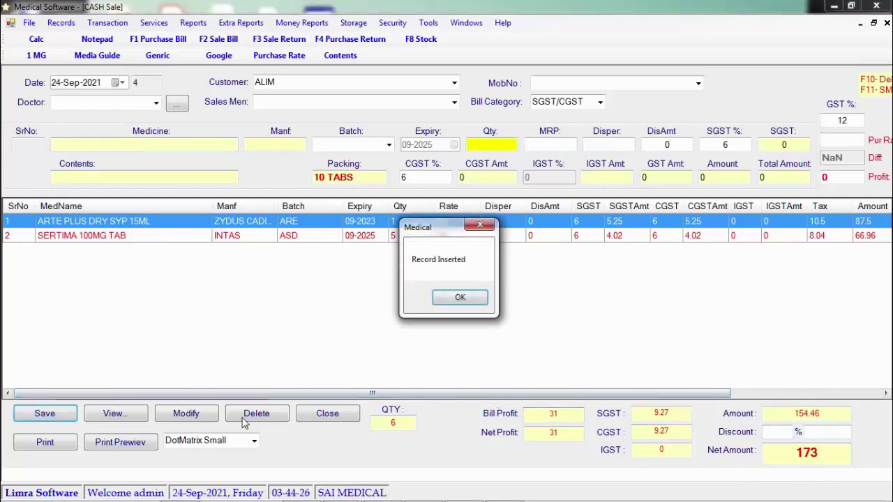
pyautogui.click(442, 301)
pyautogui.click(490, 300)
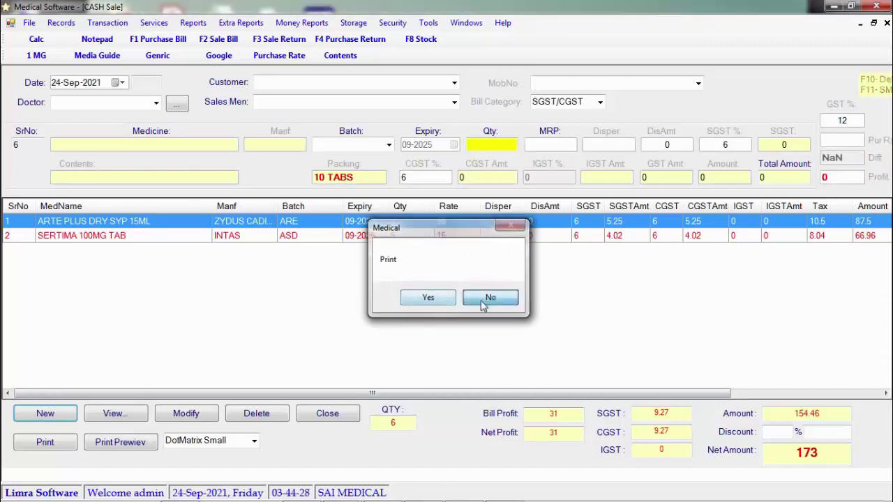
pyautogui.click(254, 441)
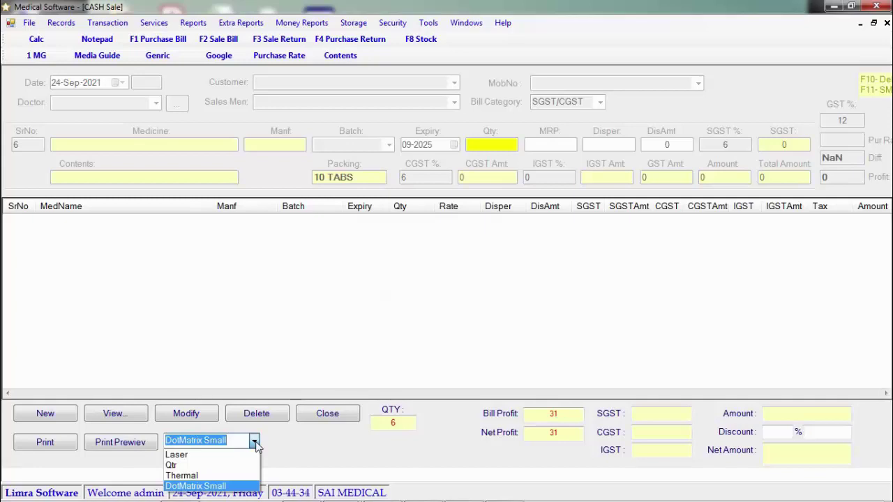
pyautogui.click(289, 439)
pyautogui.click(335, 415)
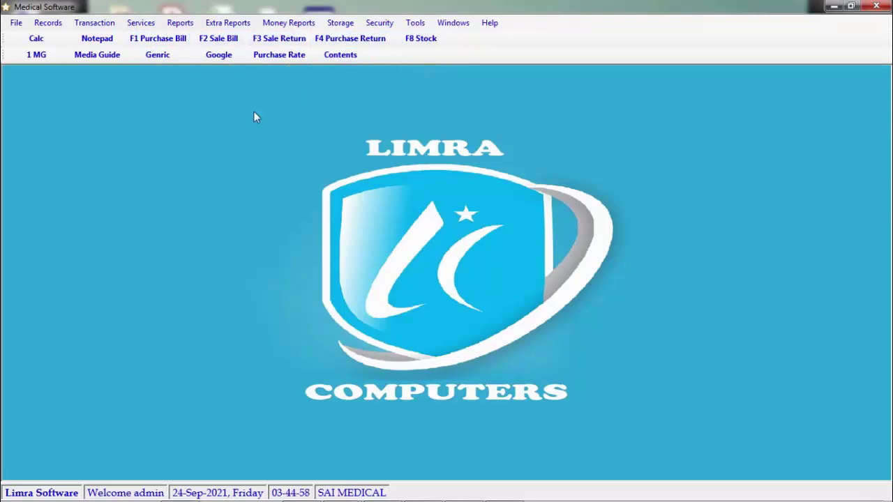
pyautogui.click(141, 23)
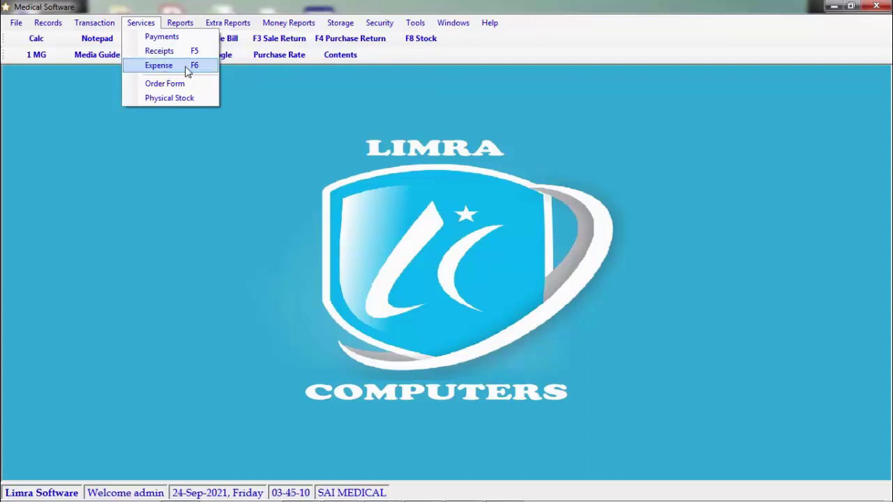
pyautogui.click(275, 173)
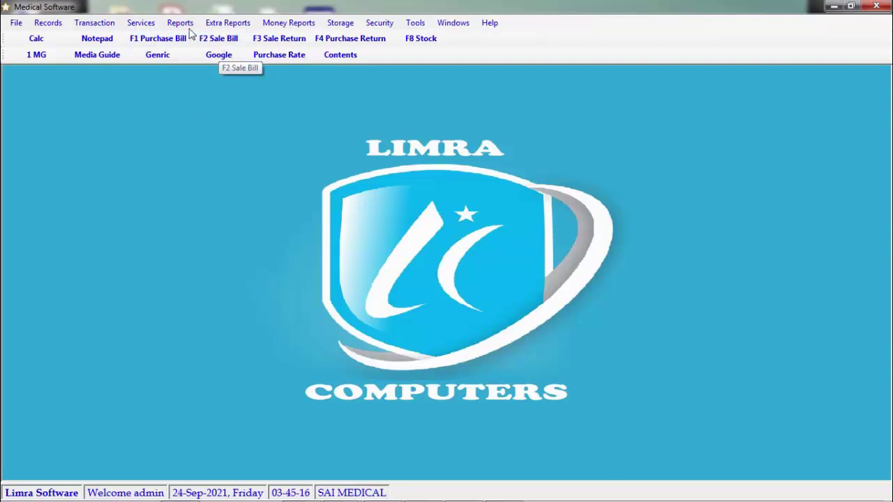
pyautogui.click(180, 22)
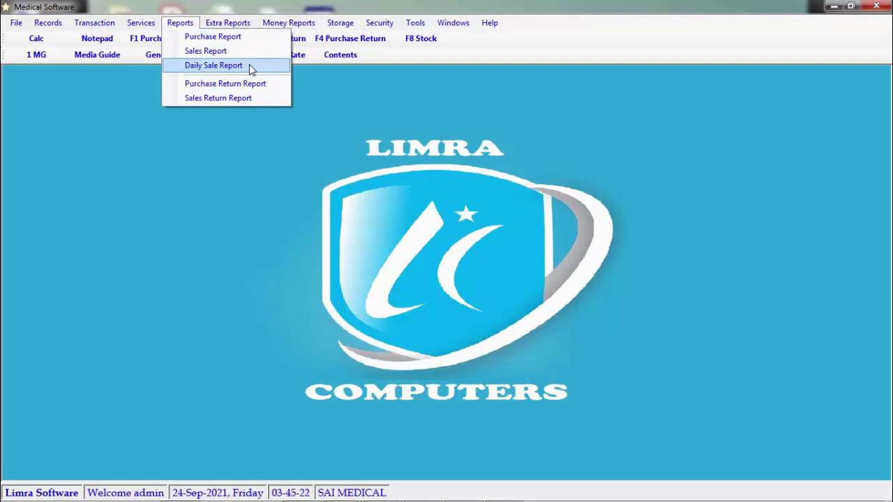
pyautogui.moveTo(237, 23)
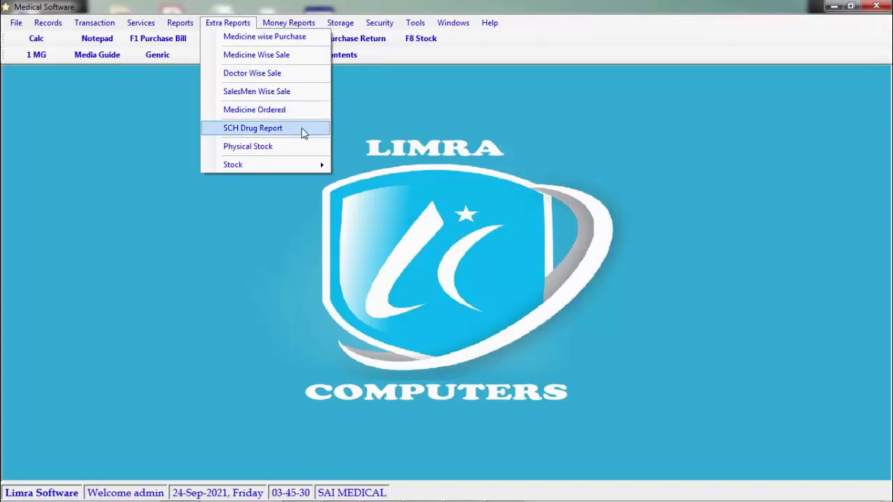
pyautogui.moveTo(305, 164)
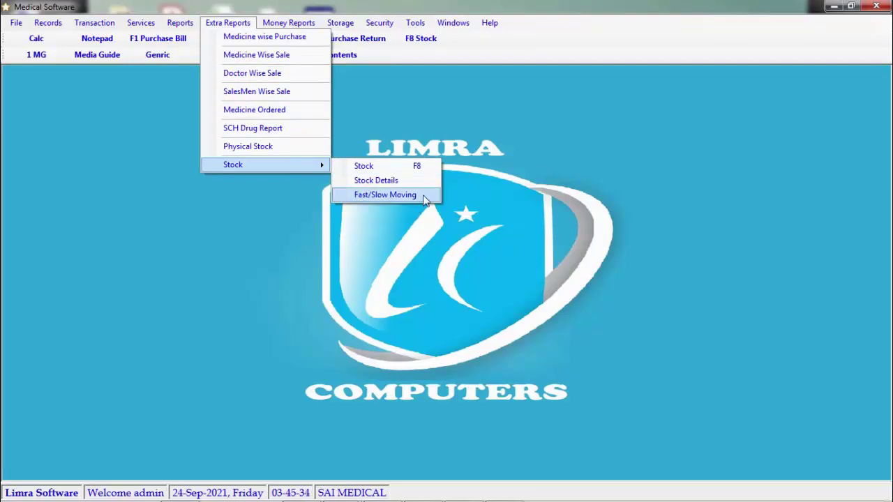
pyautogui.click(227, 22)
pyautogui.click(286, 23)
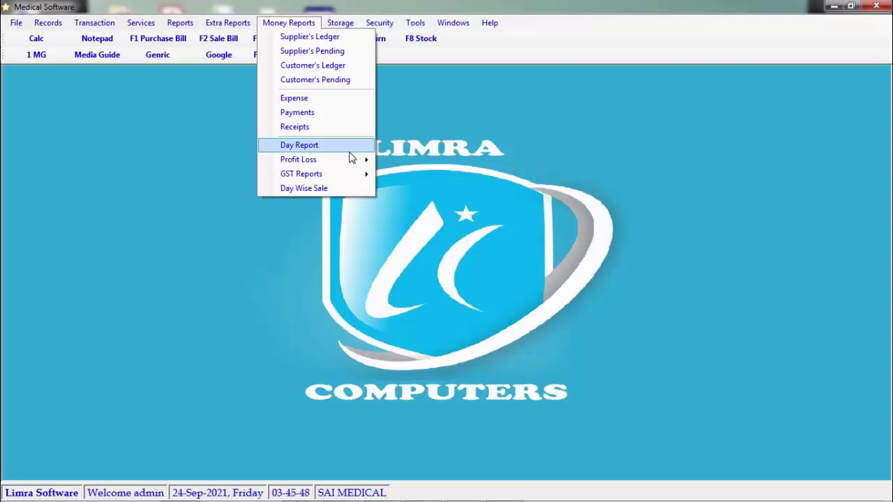
pyautogui.moveTo(351, 165)
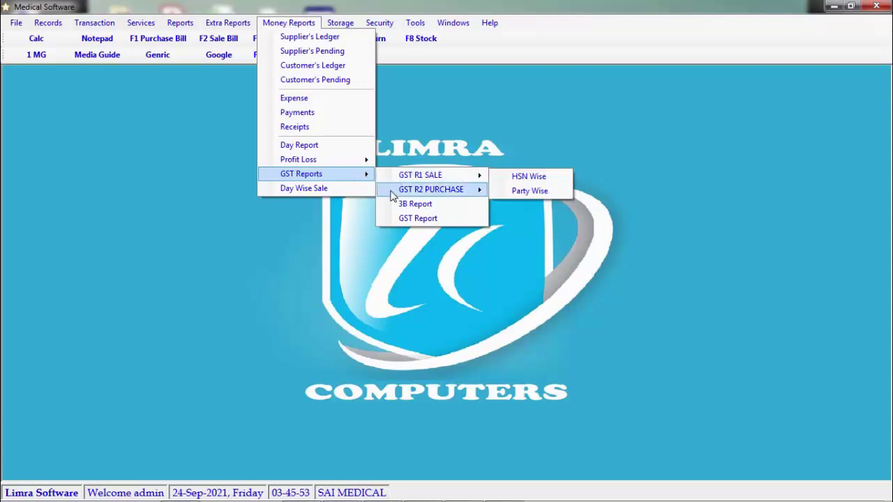
pyautogui.click(341, 23)
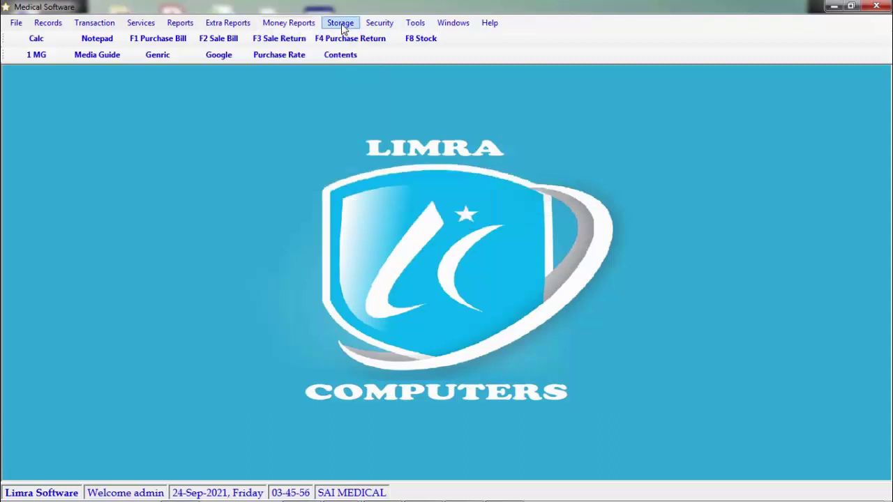
pyautogui.click(341, 22)
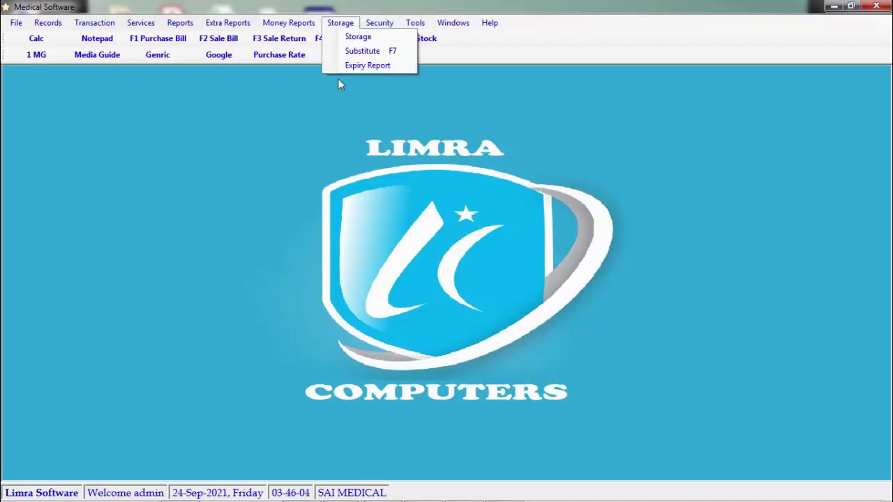
pyautogui.click(317, 89)
pyautogui.click(228, 40)
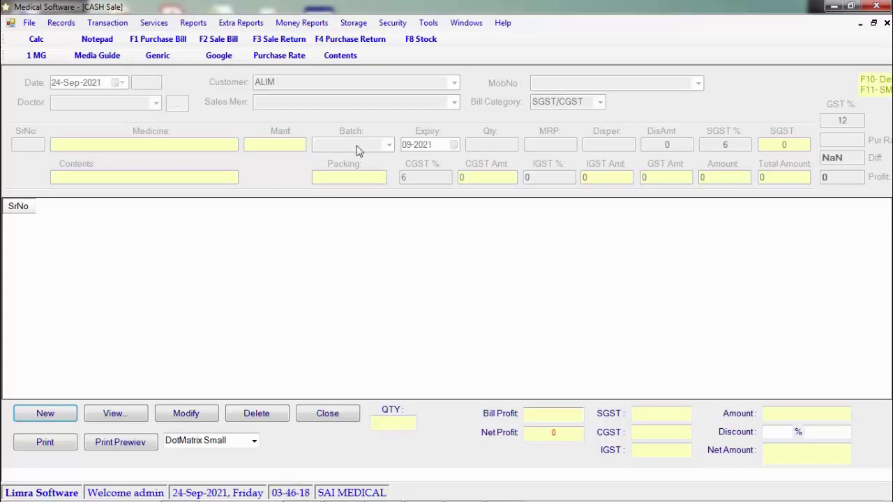
pyautogui.click(393, 23)
pyautogui.moveTo(466, 22)
pyautogui.click(552, 11)
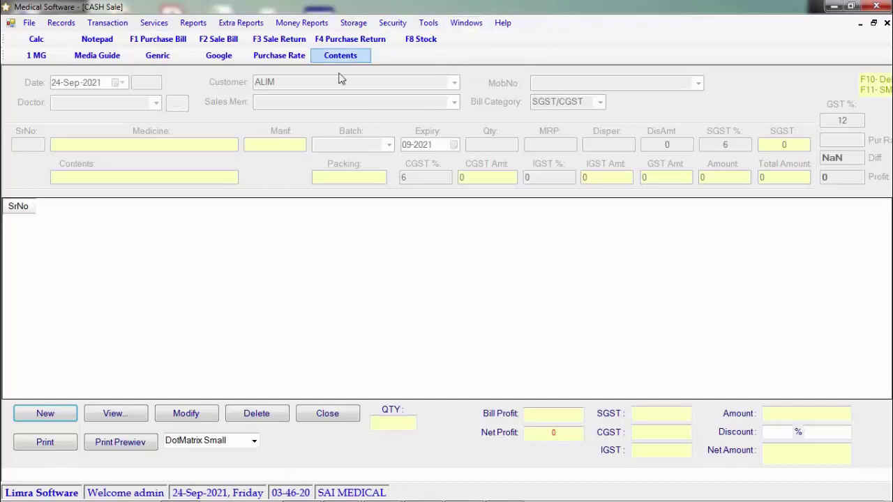
pyautogui.click(207, 41)
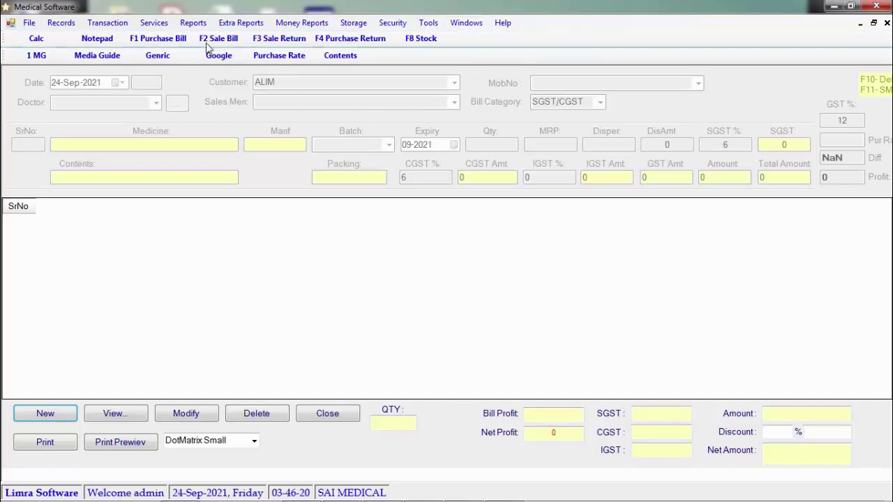
pyautogui.click(208, 42)
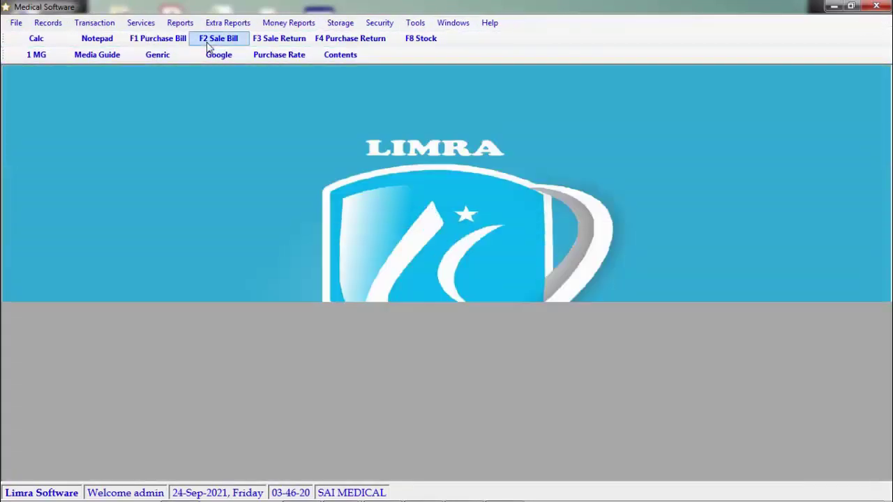